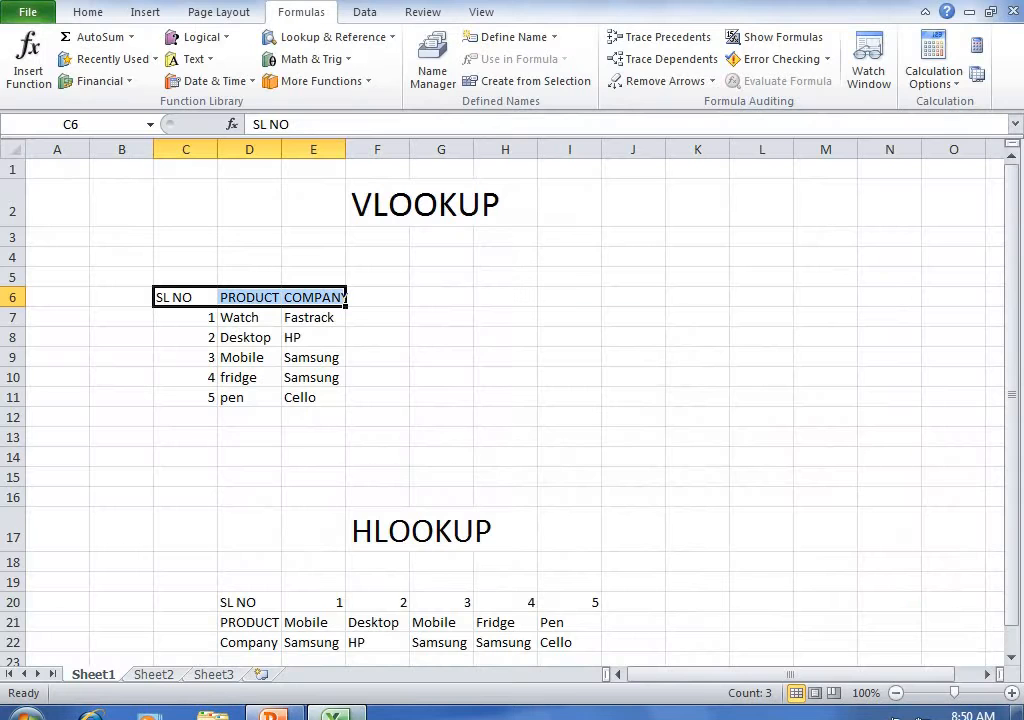
{"action": "left_click", "coordinate": [366, 462]}
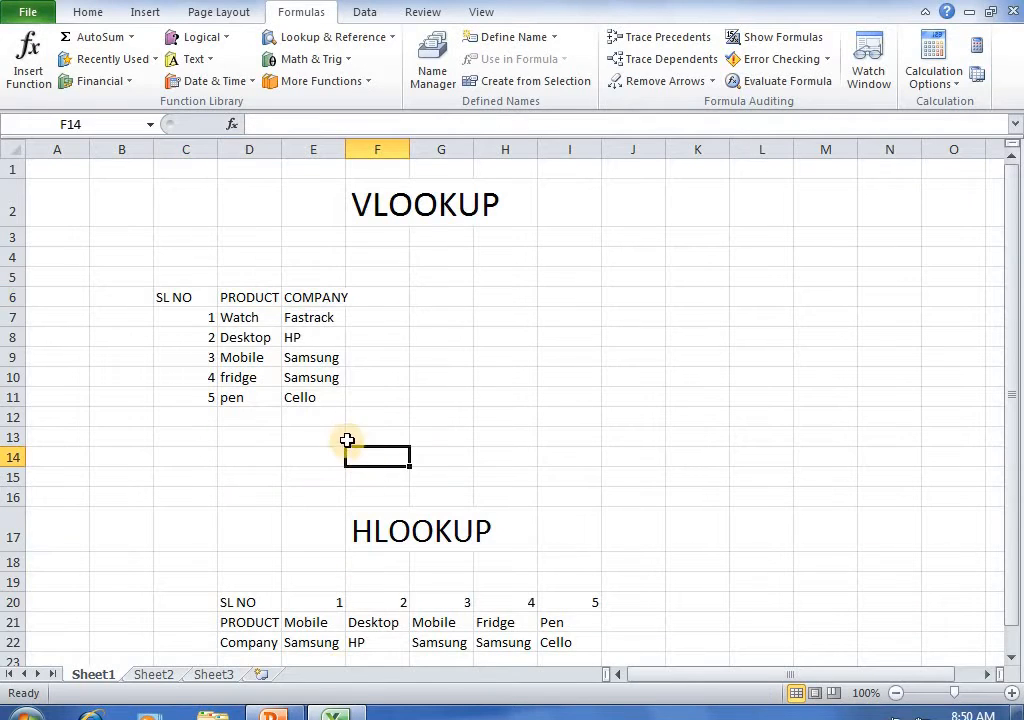
{"action": "scroll", "coordinate": [343, 420], "scroll_direction": "down", "scroll_amount": 1}
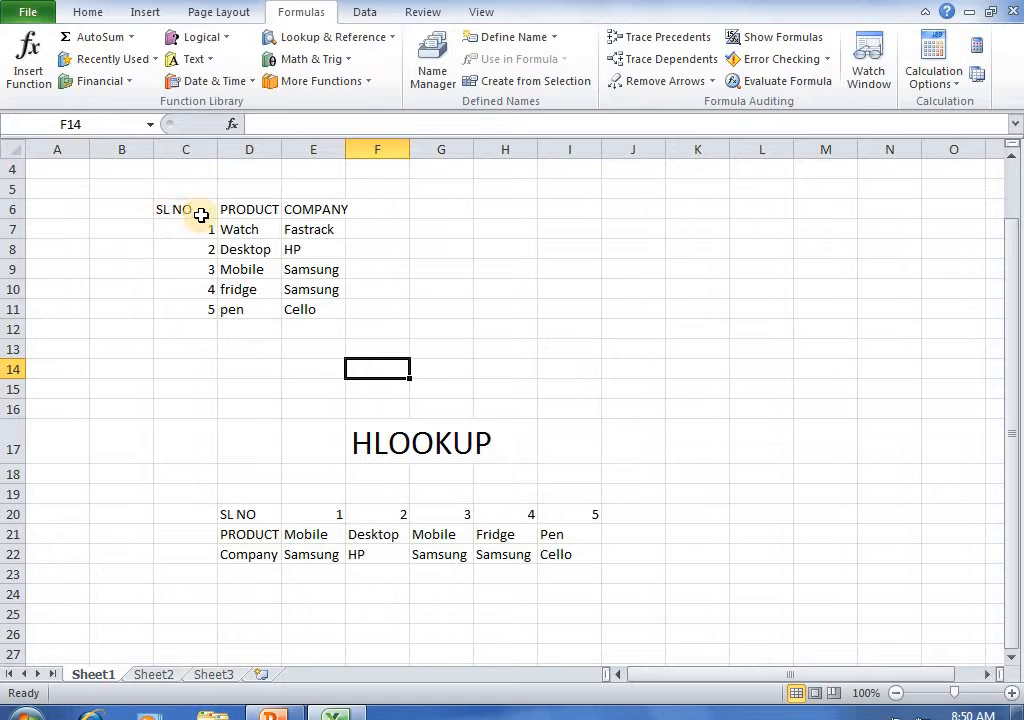
{"action": "scroll", "coordinate": [218, 229], "scroll_direction": "up", "scroll_amount": 1}
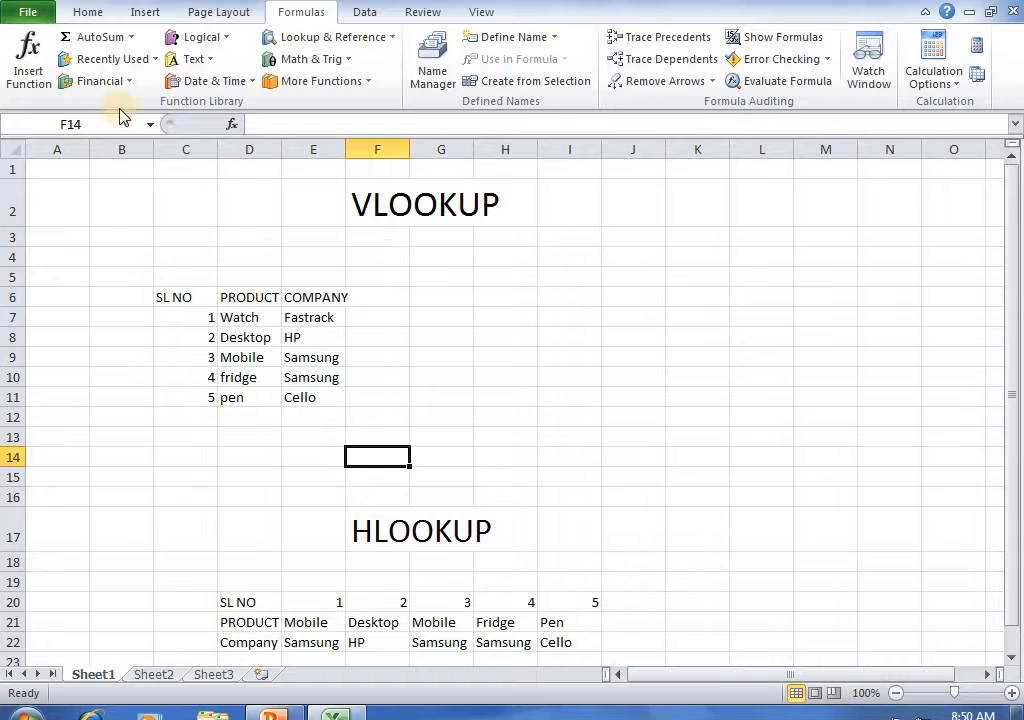
Copy the SL NO, PRODUCT and COMPANY headers from C6:E6 on Sheet1 to Sheet2, starting at cell C7.
{"action": "left_click", "coordinate": [176, 294]}
{"action": "left_click_drag", "start_coordinate": [176, 294], "coordinate": [308, 302]}
{"action": "key", "text": "ctrl+c"}
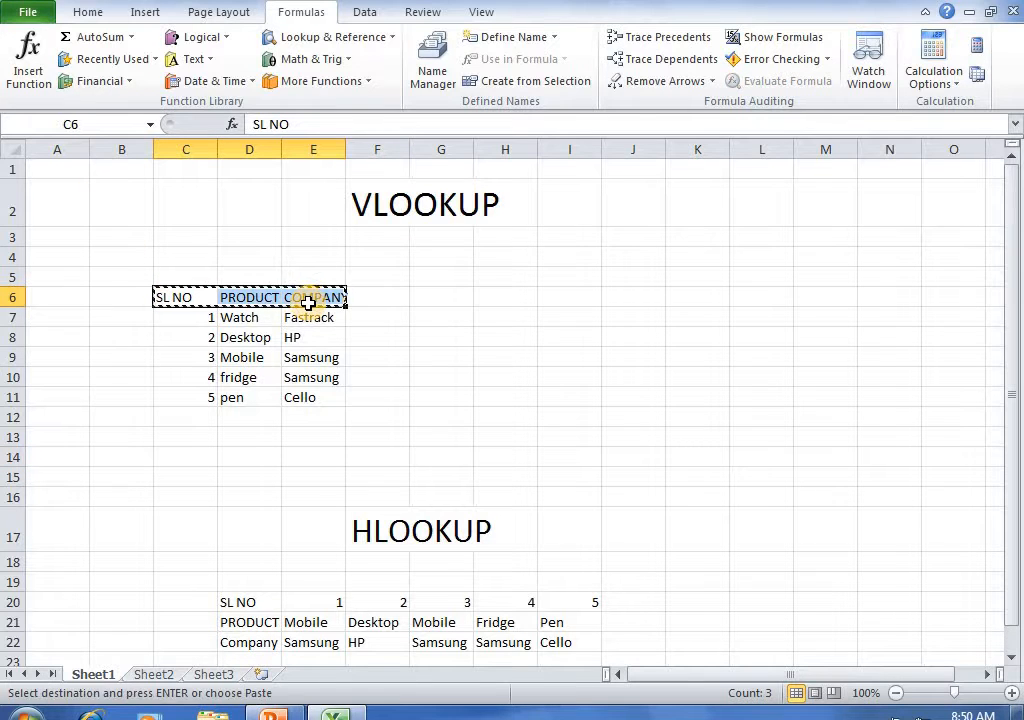
{"action": "left_click", "coordinate": [145, 673]}
{"action": "left_click", "coordinate": [197, 287]}
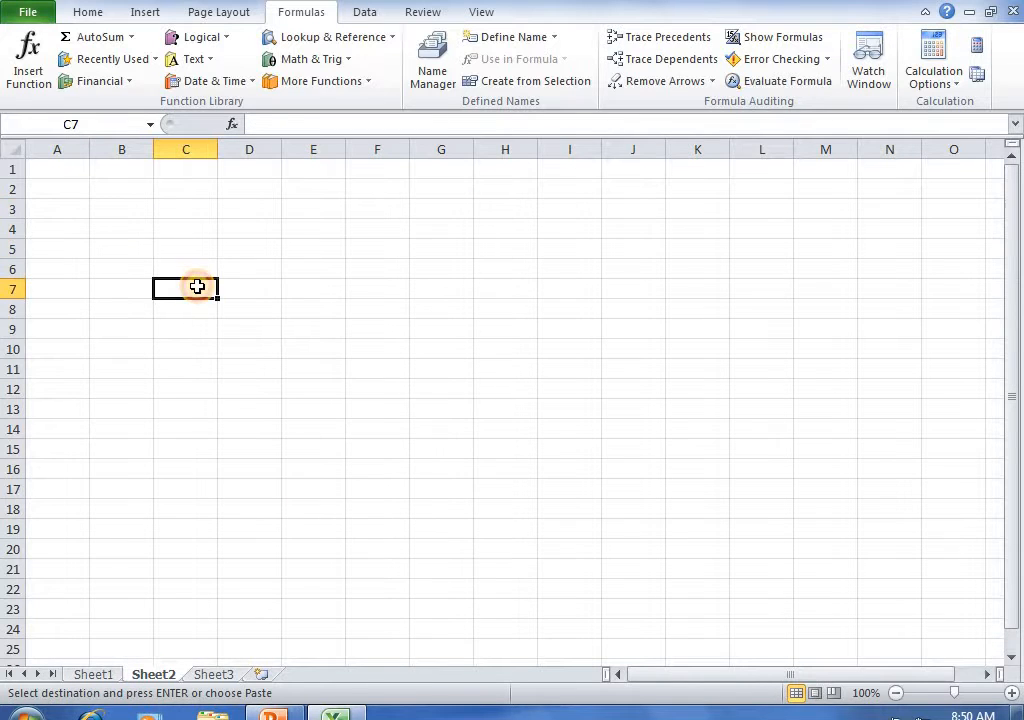
{"action": "key", "text": "ctrl+v"}
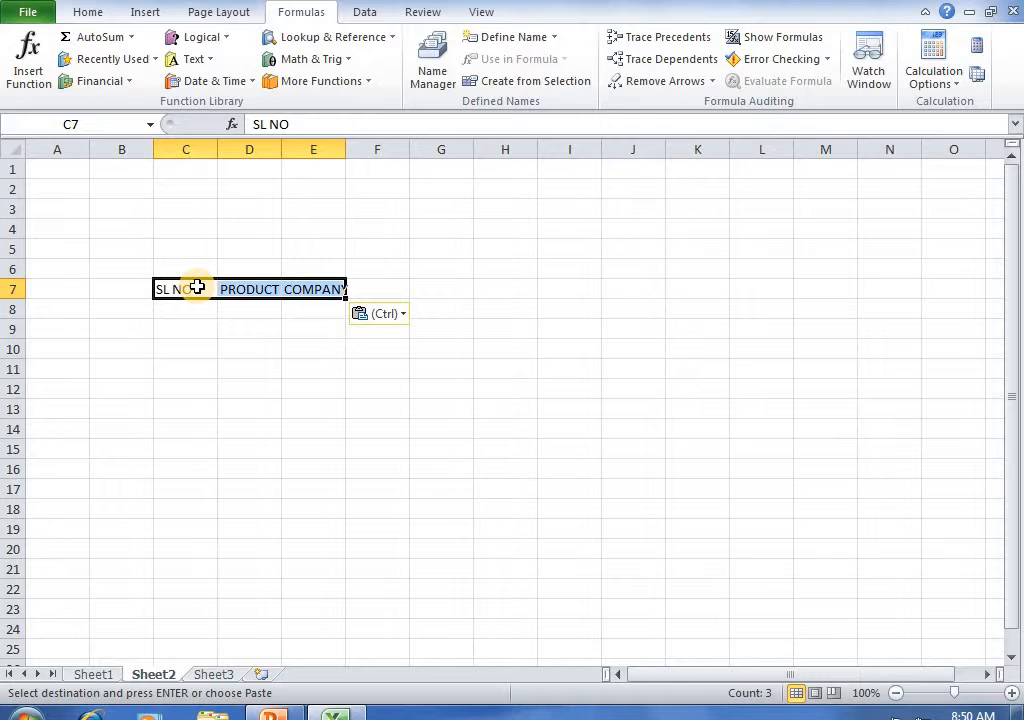
Enter the serial numbers 1 to 5 under SL NO in cells C8 to C12.
{"action": "left_click", "coordinate": [197, 307]}
{"action": "type", "text": "1"}
{"action": "key", "text": "Return"}
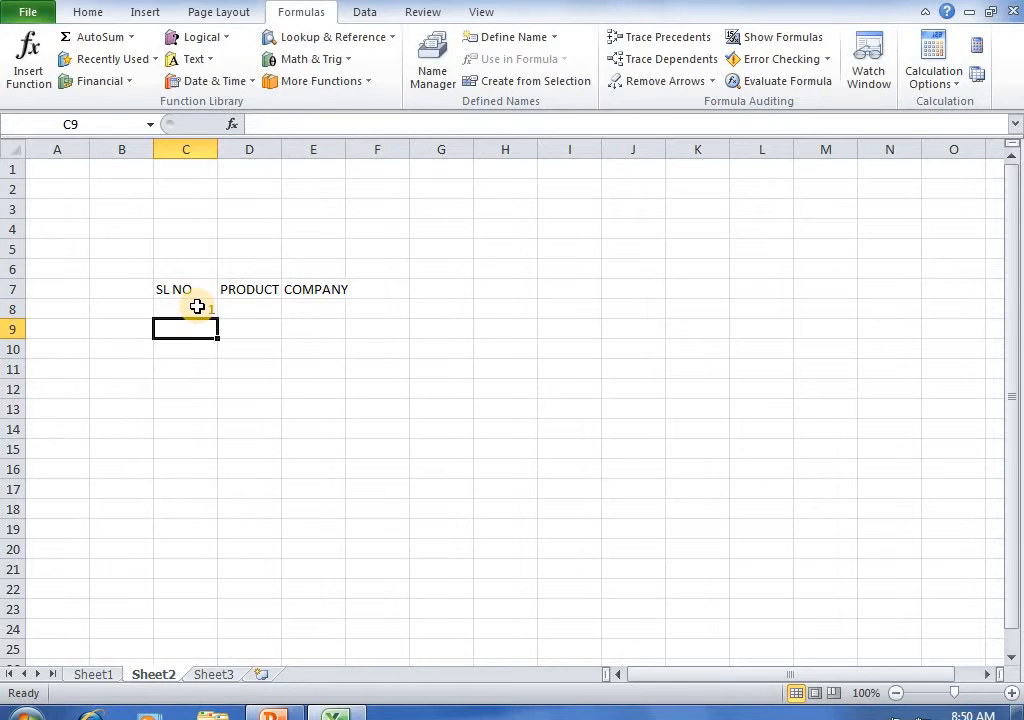
{"action": "type", "text": "2"}
{"action": "key", "text": "Return"}
{"action": "type", "text": "3"}
{"action": "key", "text": "Return"}
{"action": "type", "text": "4"}
{"action": "key", "text": "Return"}
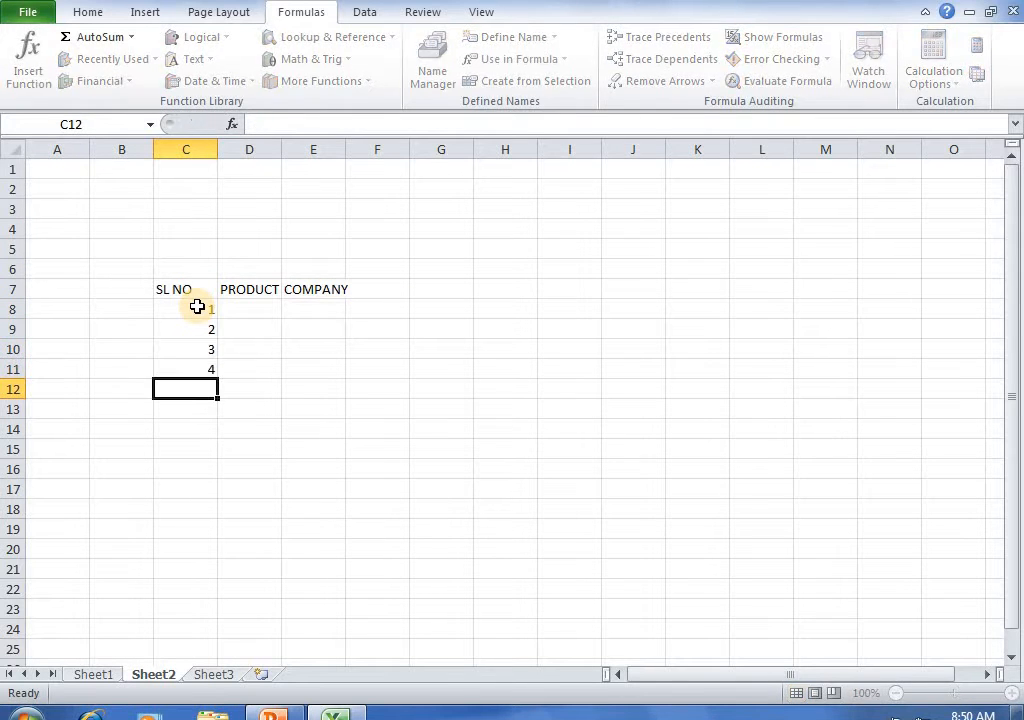
{"action": "type", "text": "5"}
{"action": "key", "text": "Return"}
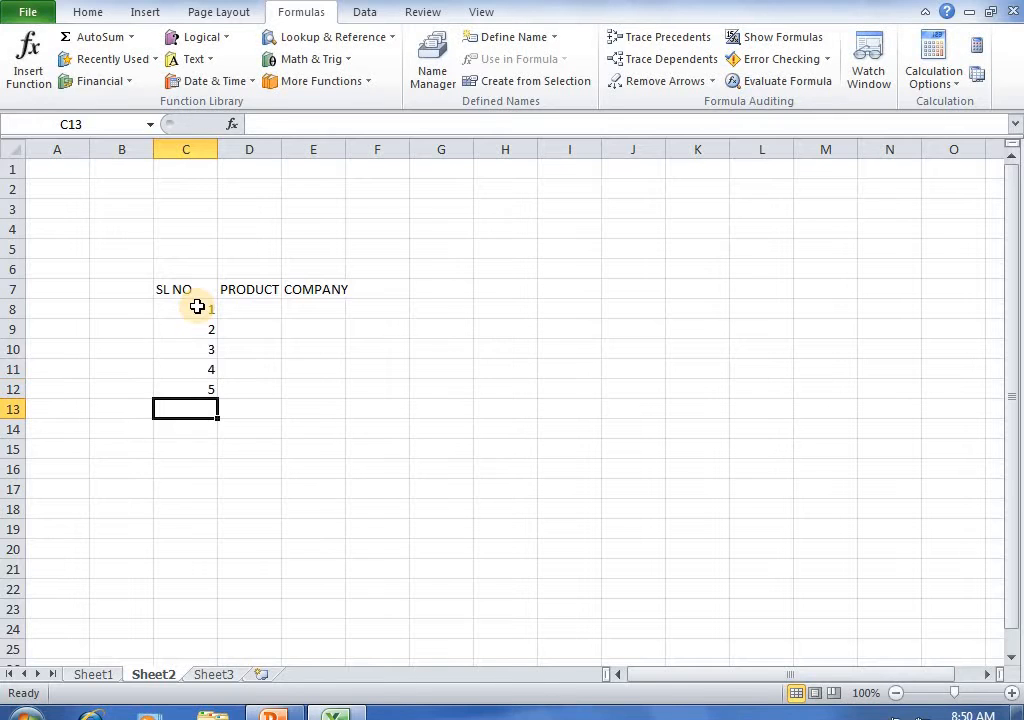
Start a VLOOKUP in D8 with lookup value C8 and table array Sheet1!C6:E11.
{"action": "left_click", "coordinate": [246, 311]}
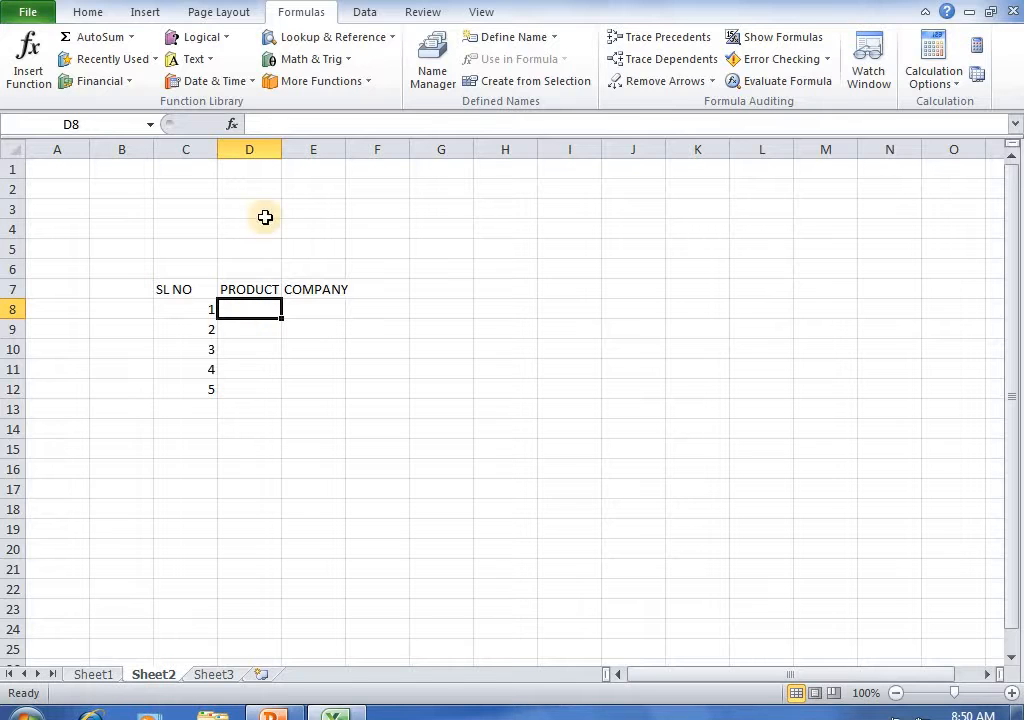
{"action": "left_click", "coordinate": [360, 38]}
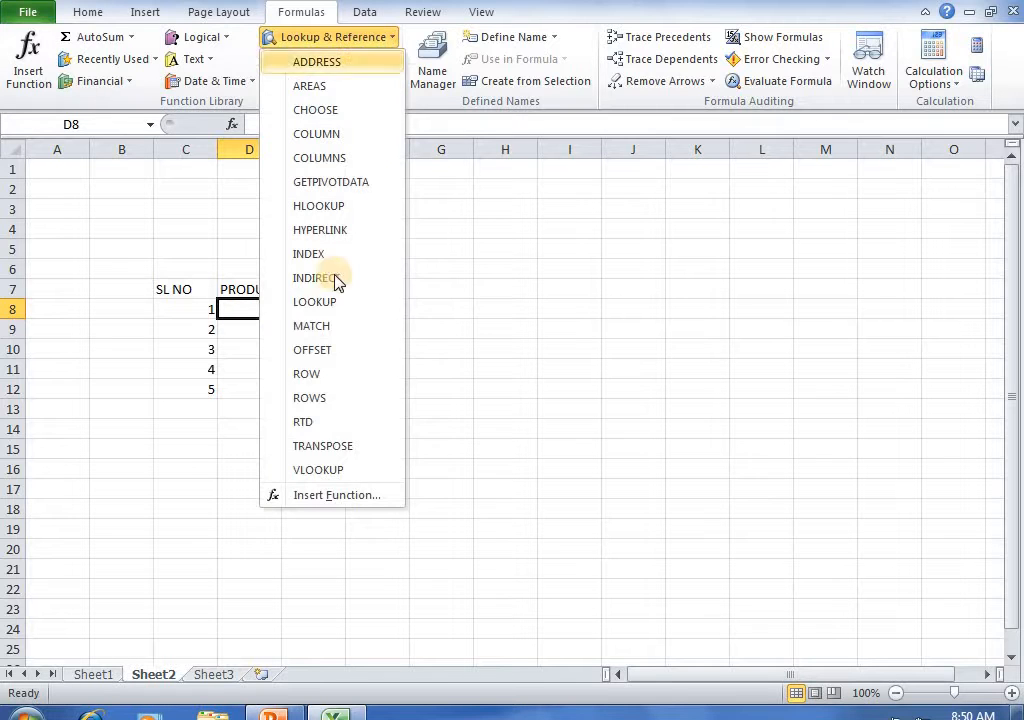
{"action": "left_click", "coordinate": [331, 472]}
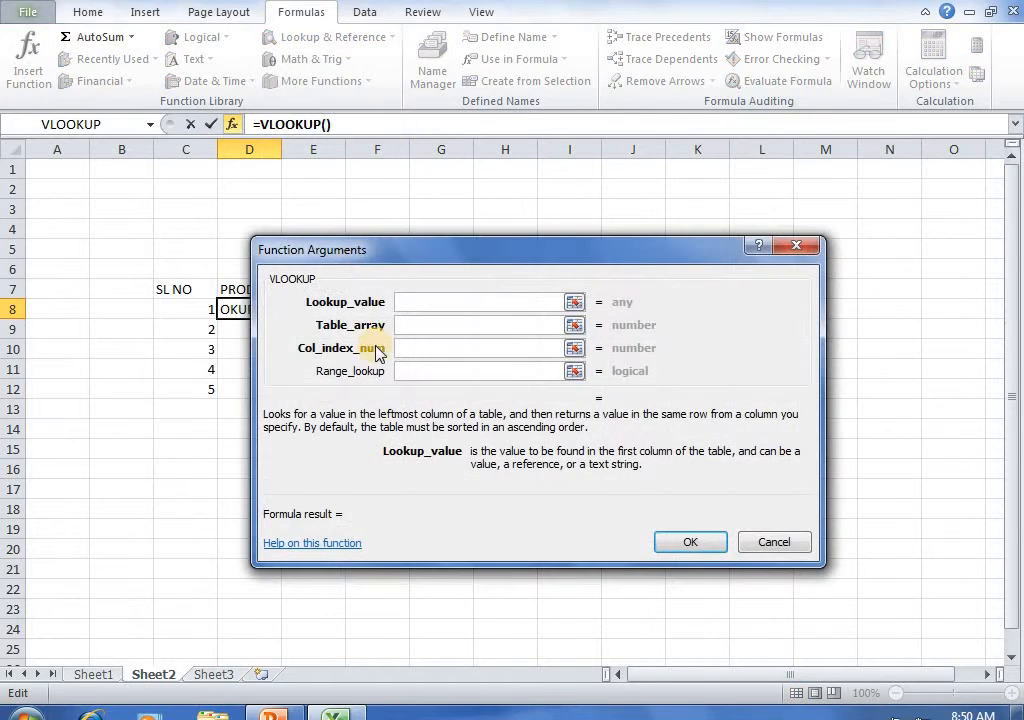
{"action": "left_click", "coordinate": [203, 312]}
{"action": "left_click", "coordinate": [426, 330]}
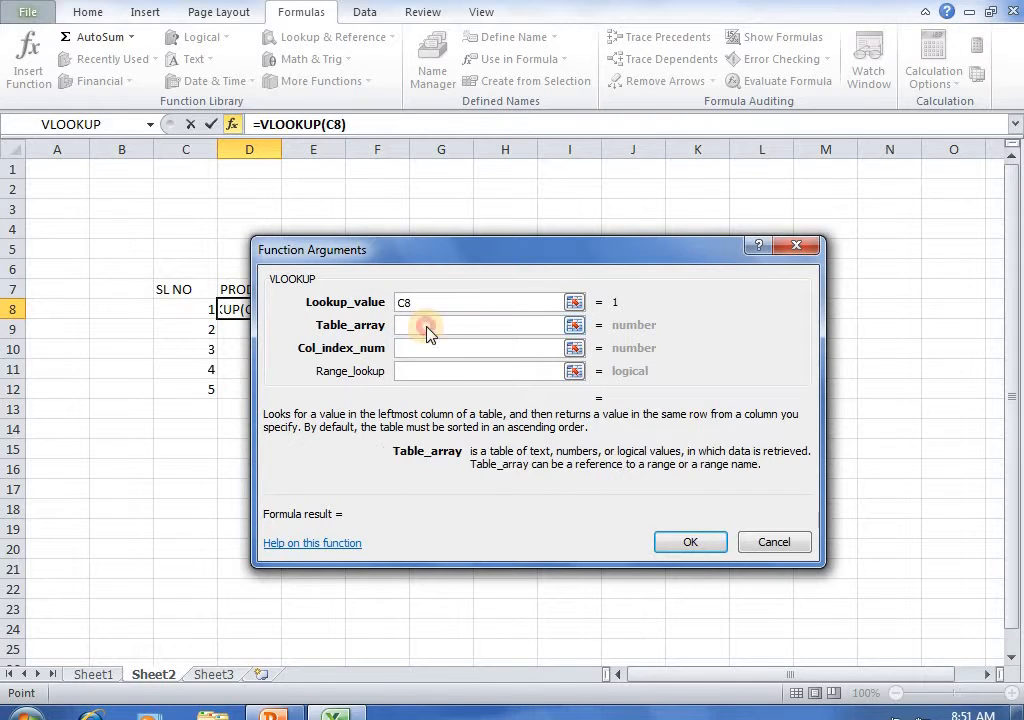
{"action": "left_click", "coordinate": [117, 677]}
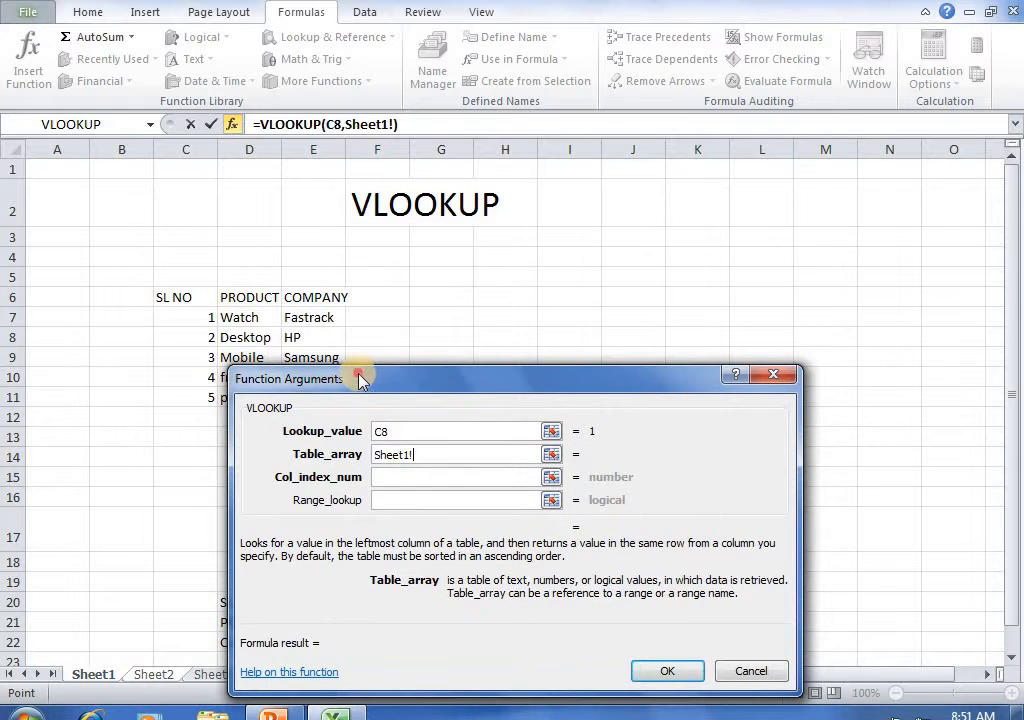
{"action": "left_click_drag", "start_coordinate": [359, 380], "coordinate": [612, 203]}
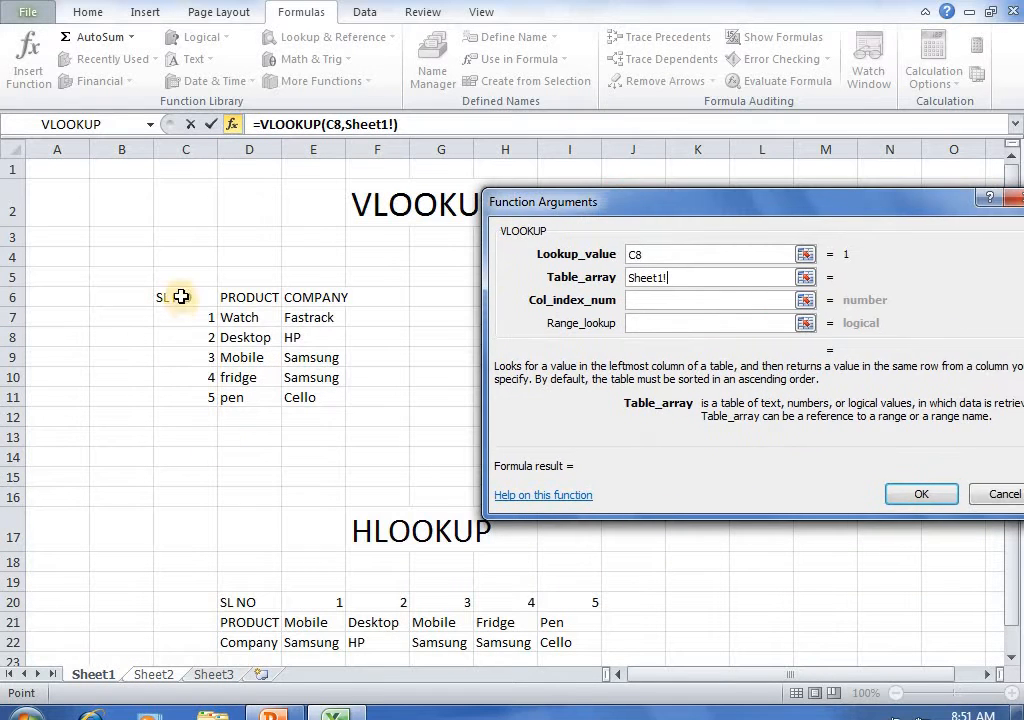
{"action": "left_click_drag", "start_coordinate": [178, 297], "coordinate": [311, 401]}
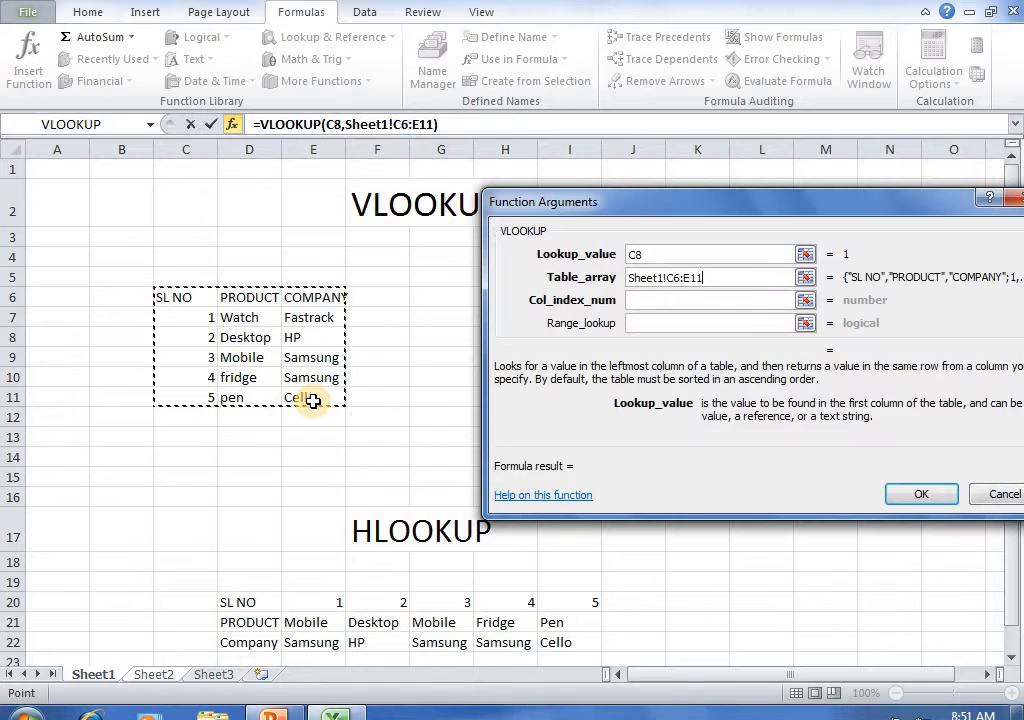
Complete the D8 VLOOKUP with column index 2 and range lookup 0.
{"action": "left_click", "coordinate": [648, 299]}
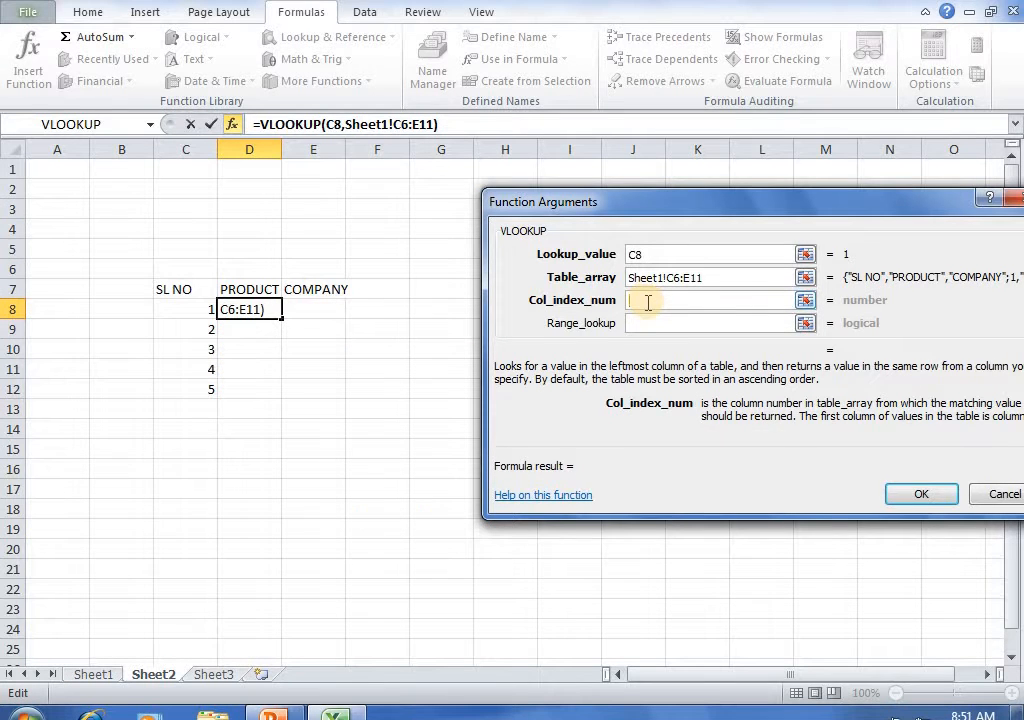
{"action": "type", "text": "2"}
{"action": "left_click", "coordinate": [645, 323]}
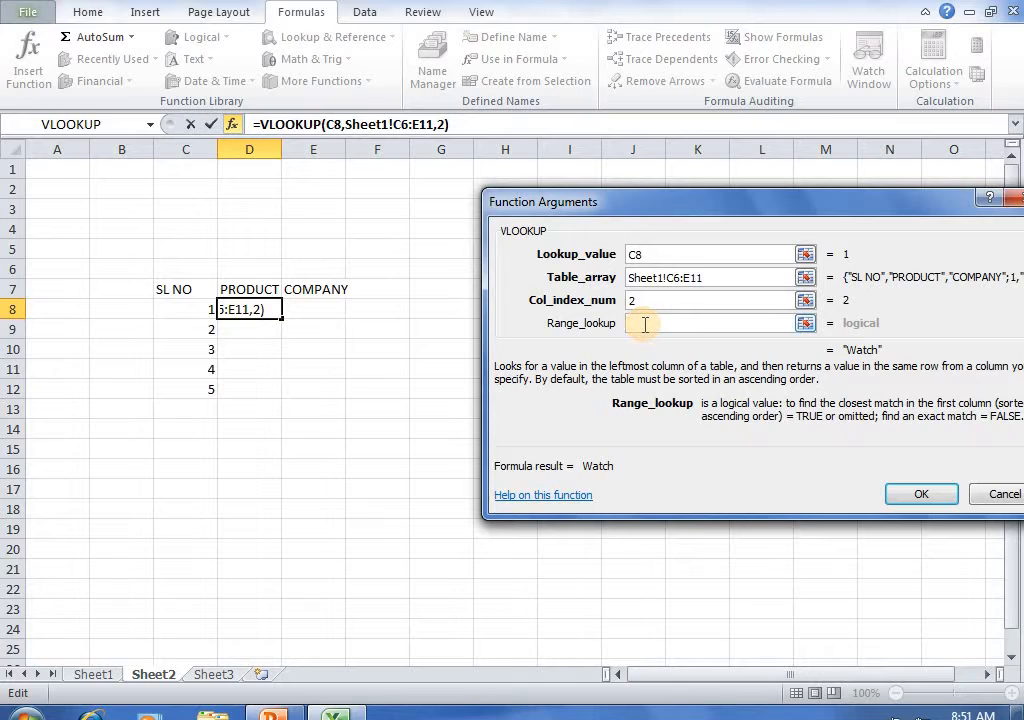
{"action": "type", "text": "0"}
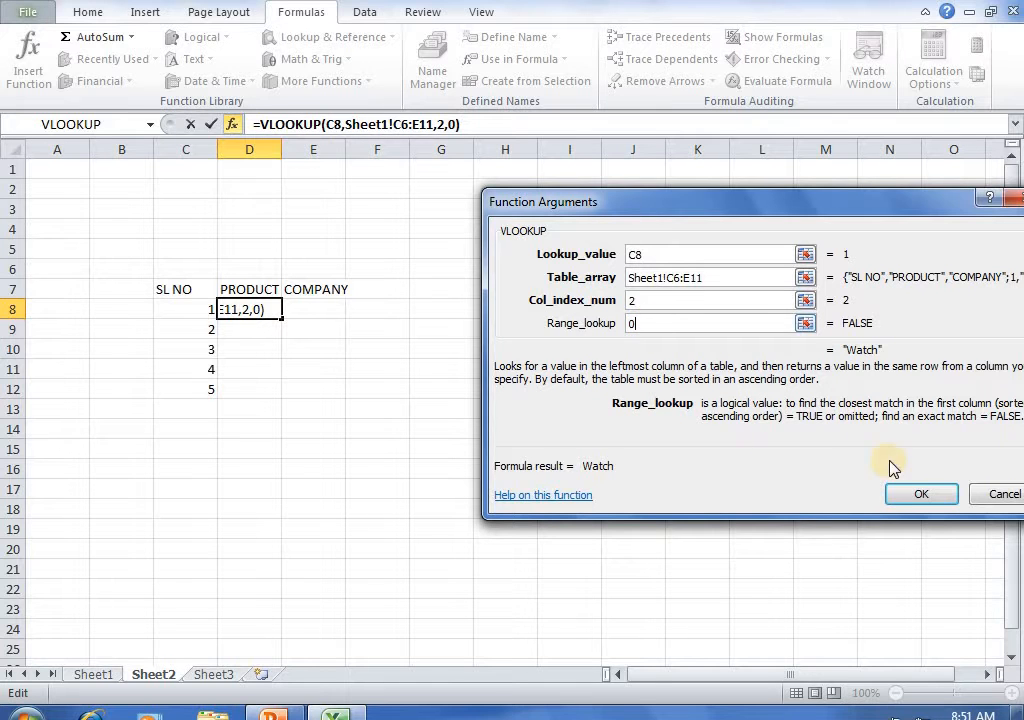
{"action": "left_click", "coordinate": [940, 495]}
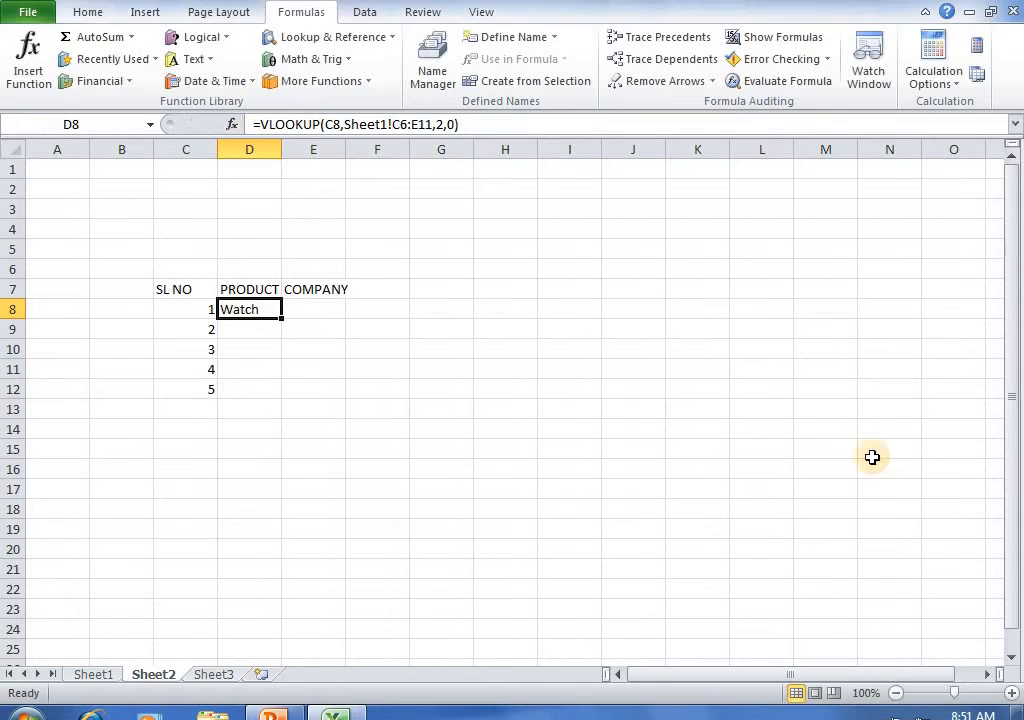
Start a VLOOKUP in E8 with lookup value C8 and table array Sheet1!C6:E11.
{"action": "left_click", "coordinate": [297, 307]}
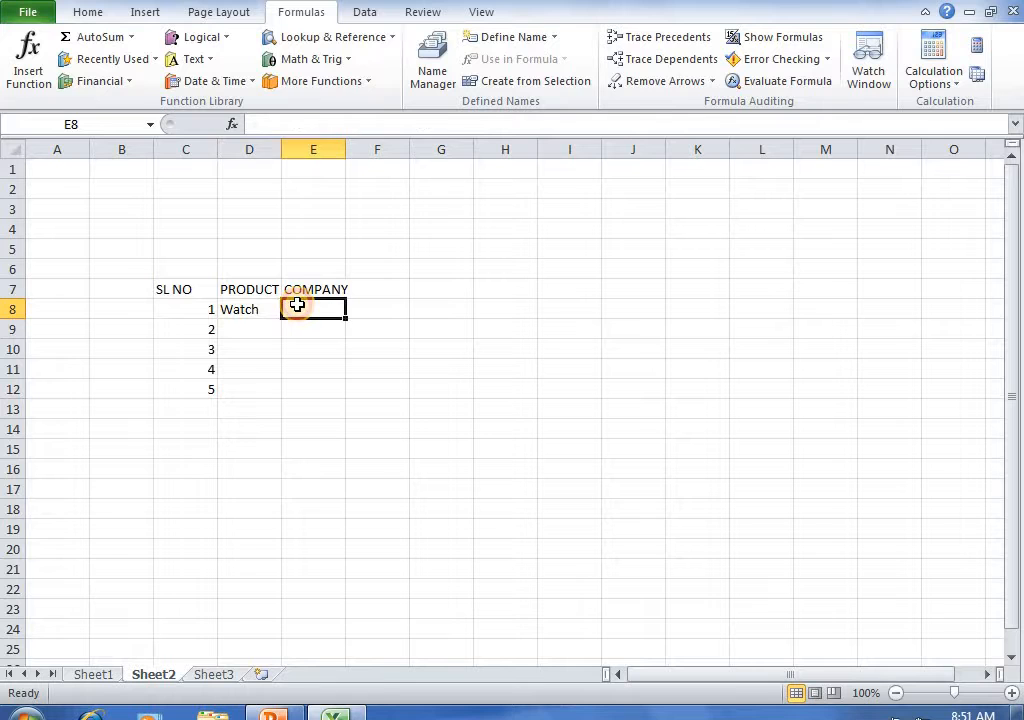
{"action": "left_click", "coordinate": [326, 40]}
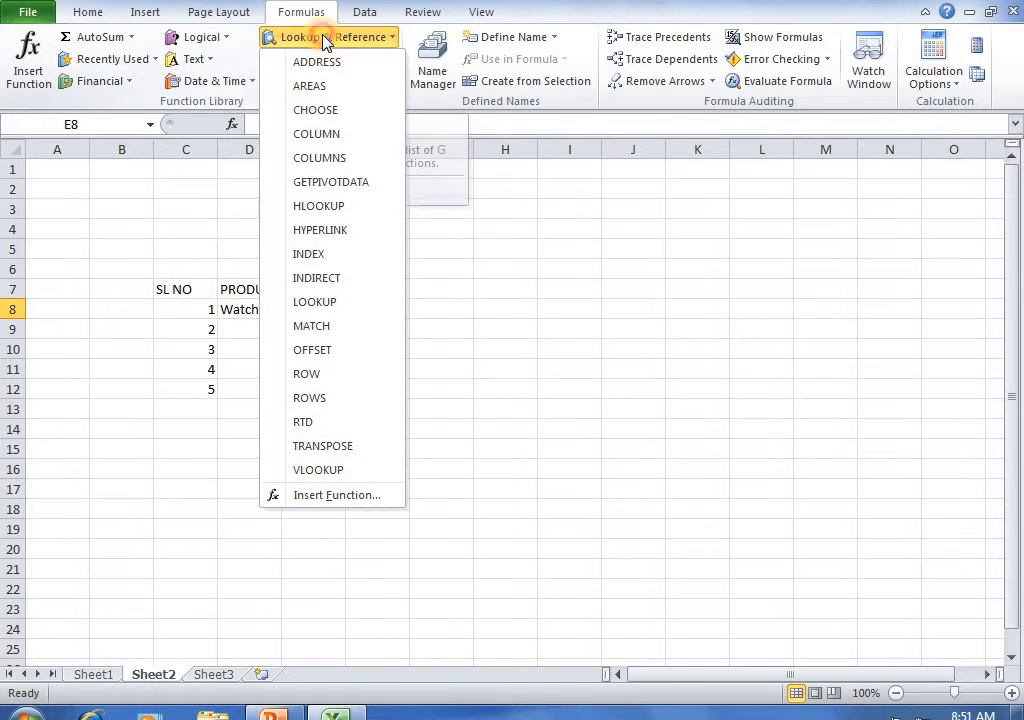
{"action": "left_click", "coordinate": [317, 470]}
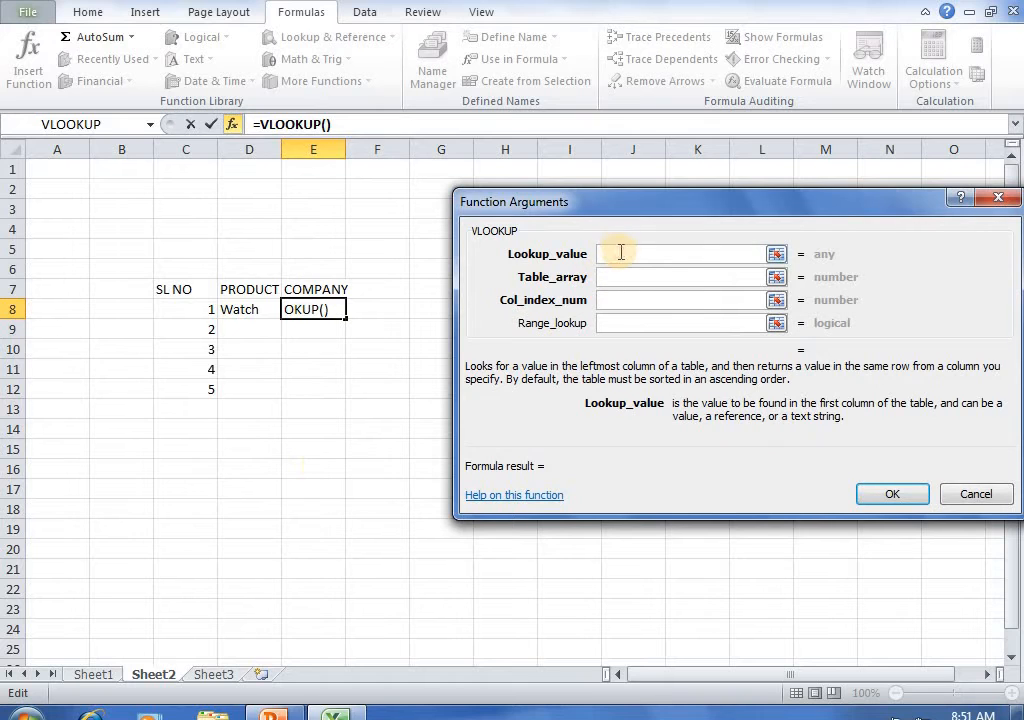
{"action": "left_click", "coordinate": [171, 309]}
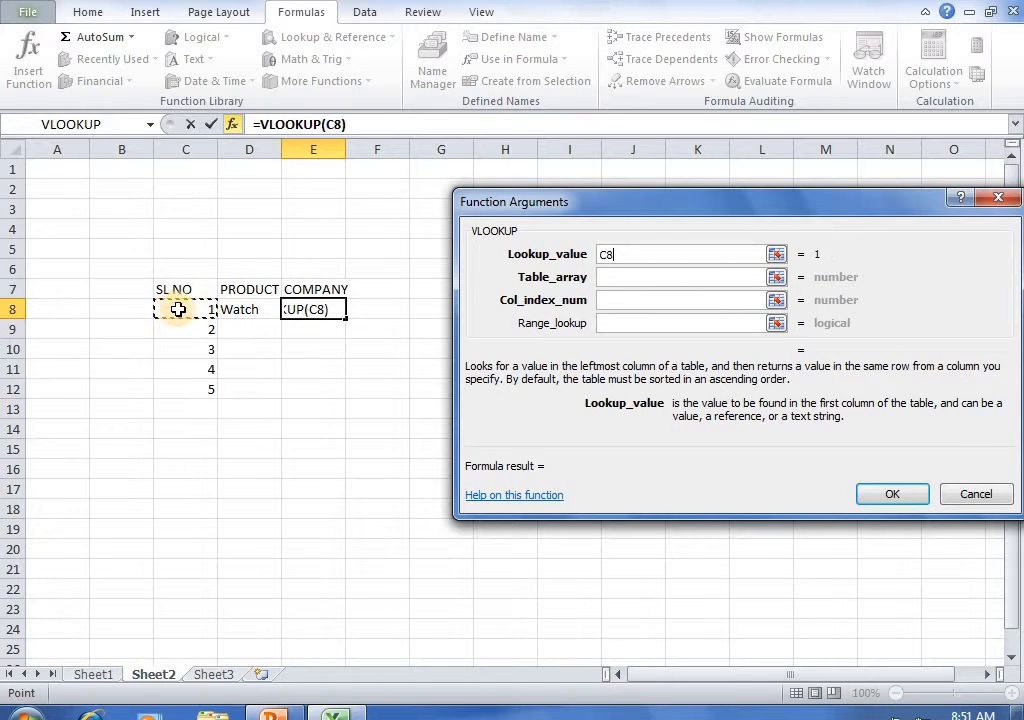
{"action": "left_click", "coordinate": [631, 277]}
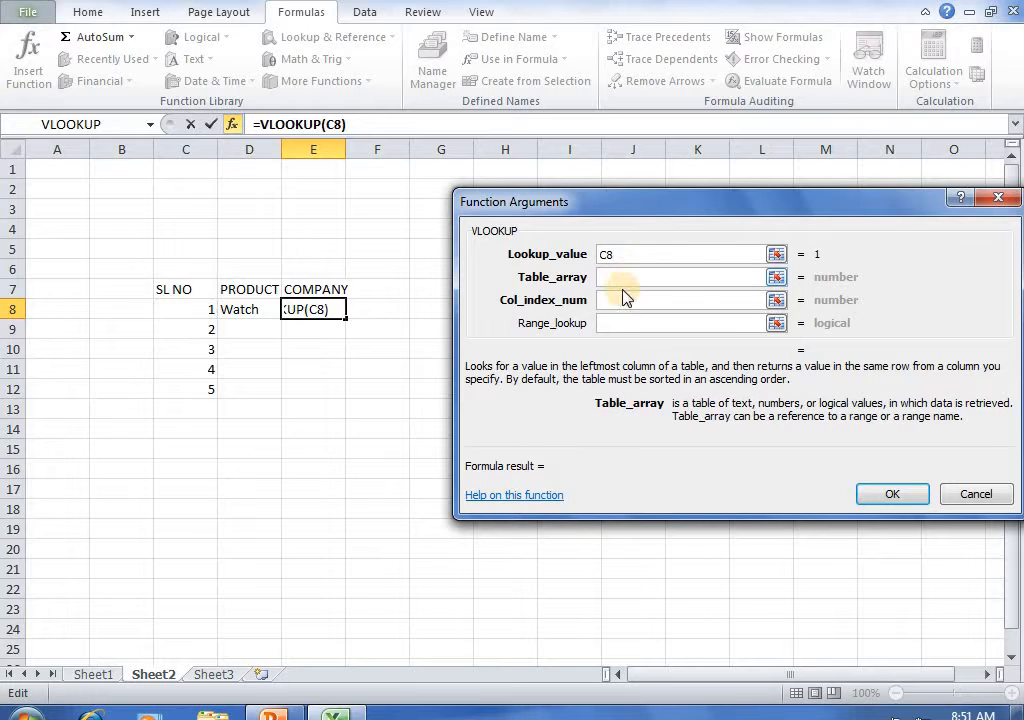
{"action": "left_click", "coordinate": [112, 676]}
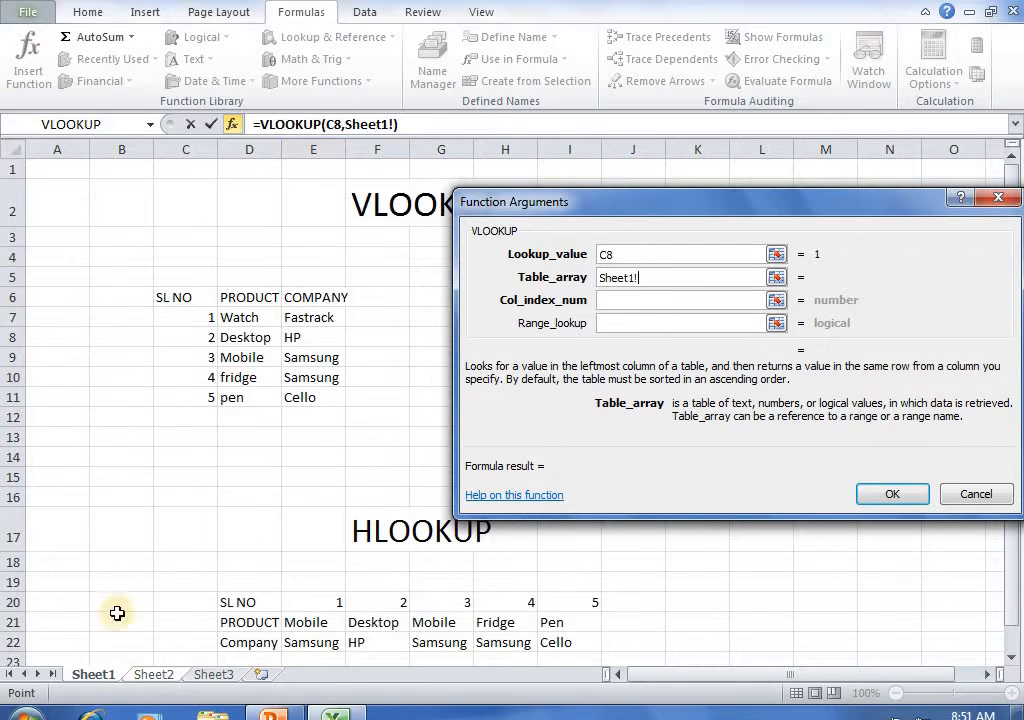
{"action": "left_click_drag", "start_coordinate": [184, 297], "coordinate": [326, 396]}
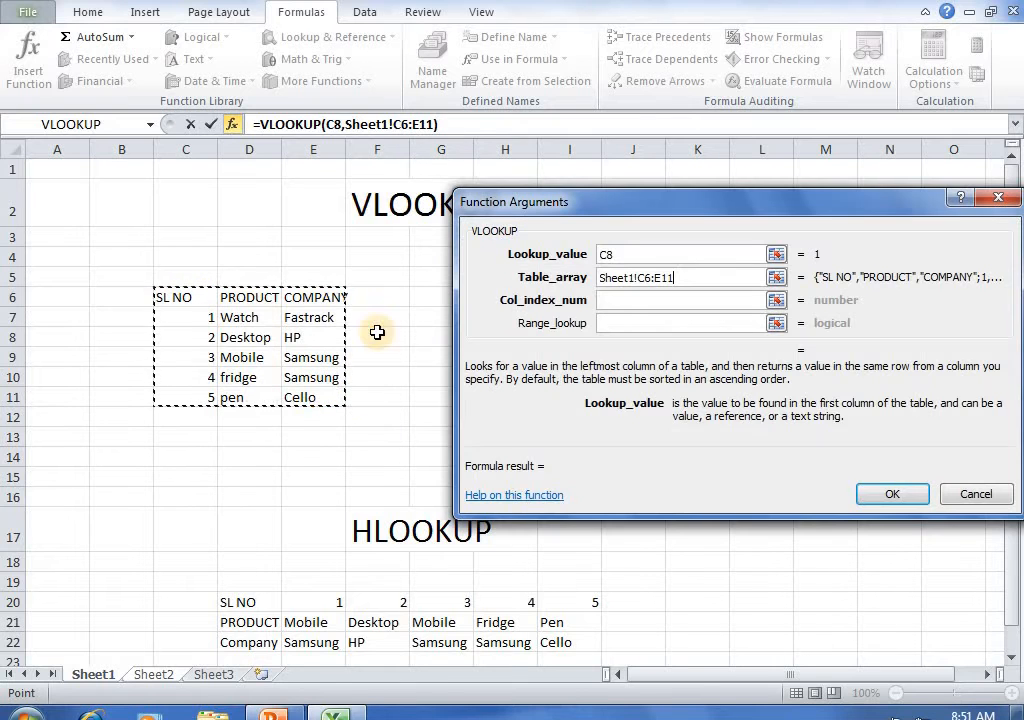
Complete the E8 VLOOKUP with column index 3 and range lookup 0.
{"action": "left_click", "coordinate": [612, 301]}
{"action": "type", "text": "3"}
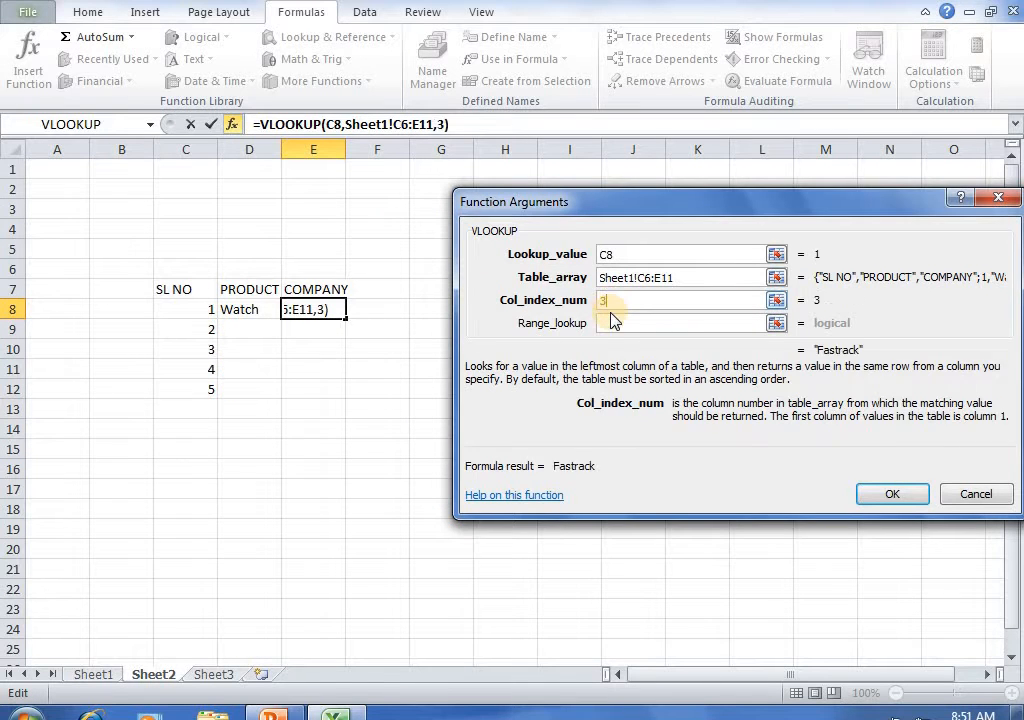
{"action": "left_click", "coordinate": [612, 325]}
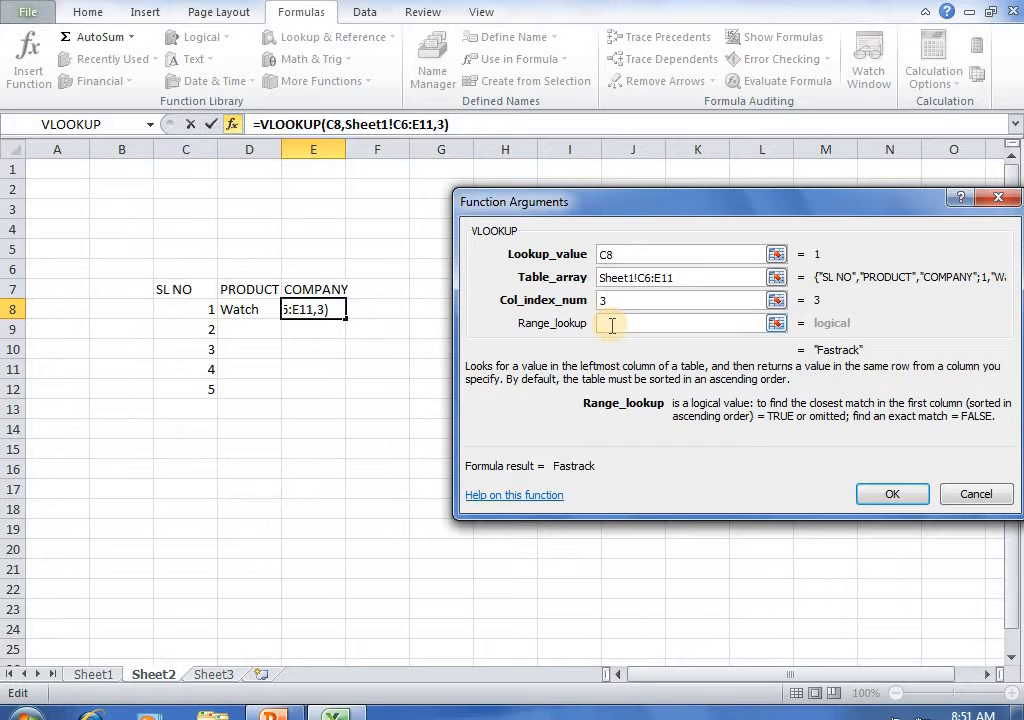
{"action": "type", "text": "0"}
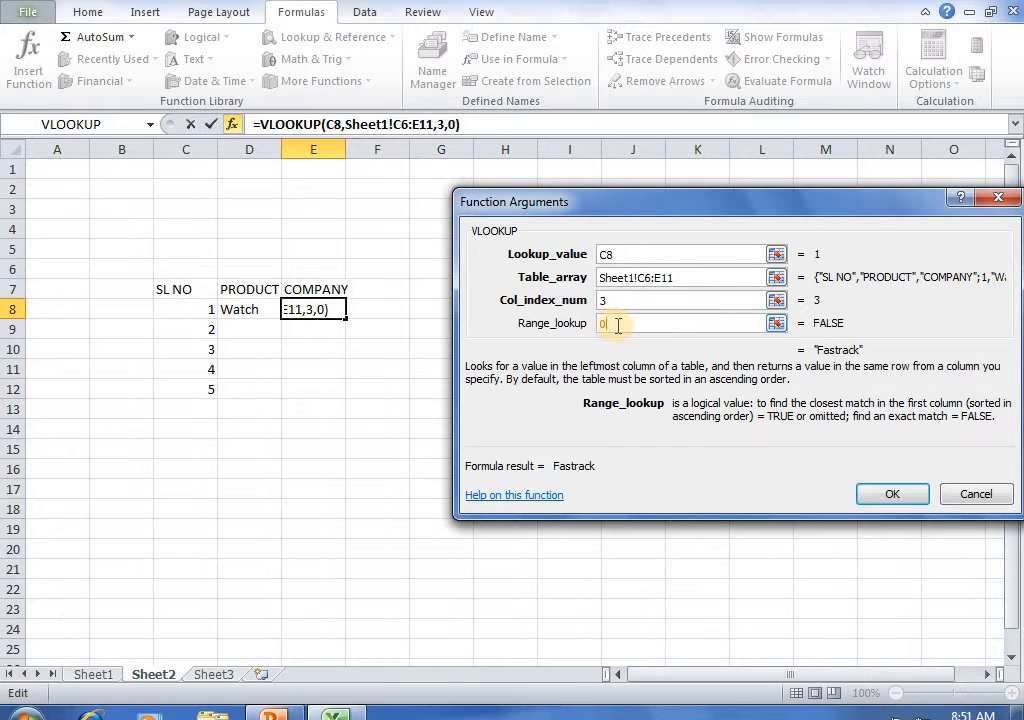
{"action": "left_click", "coordinate": [876, 492]}
Start a VLOOKUP in D9 with lookup value C9 and table array Sheet1!C6:E11.
{"action": "left_click", "coordinate": [226, 332]}
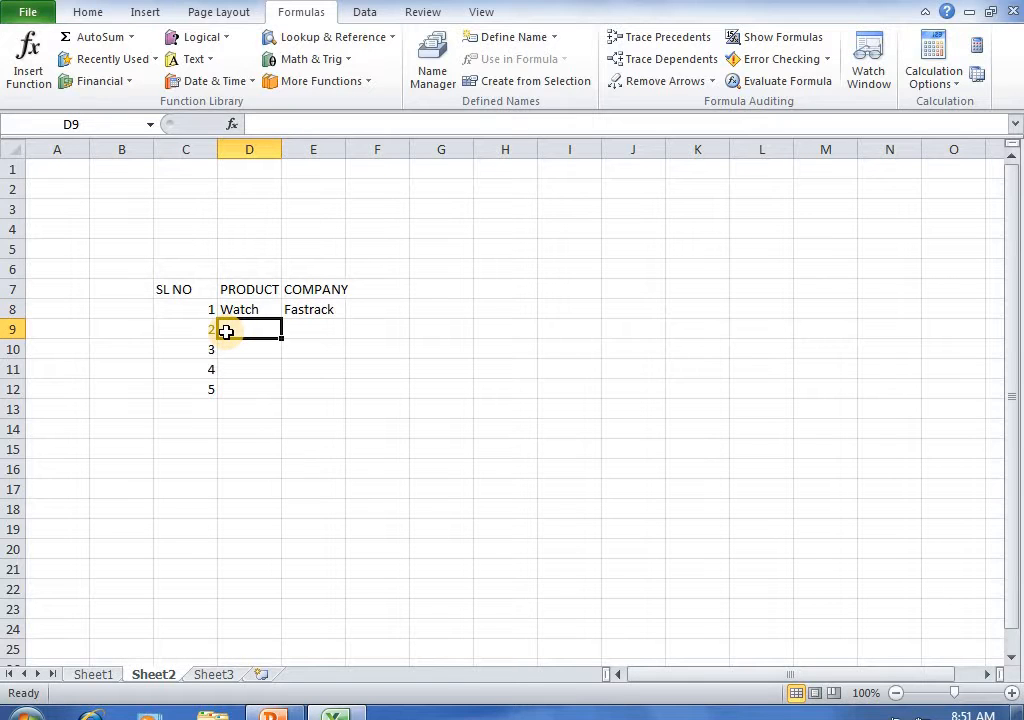
{"action": "left_click", "coordinate": [385, 37]}
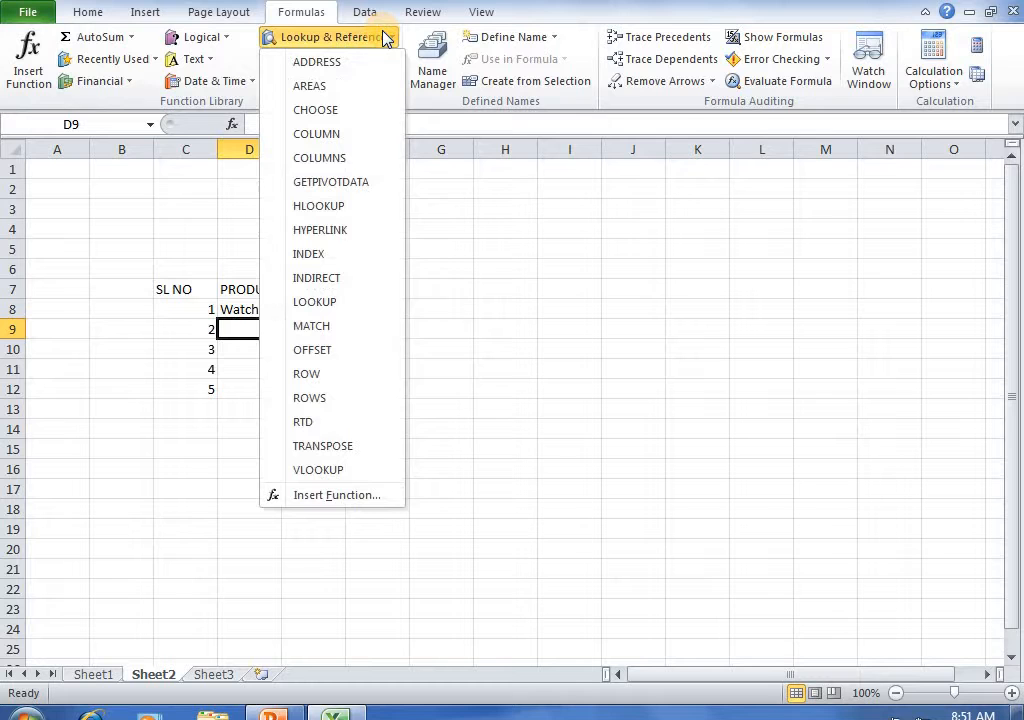
{"action": "left_click", "coordinate": [371, 477]}
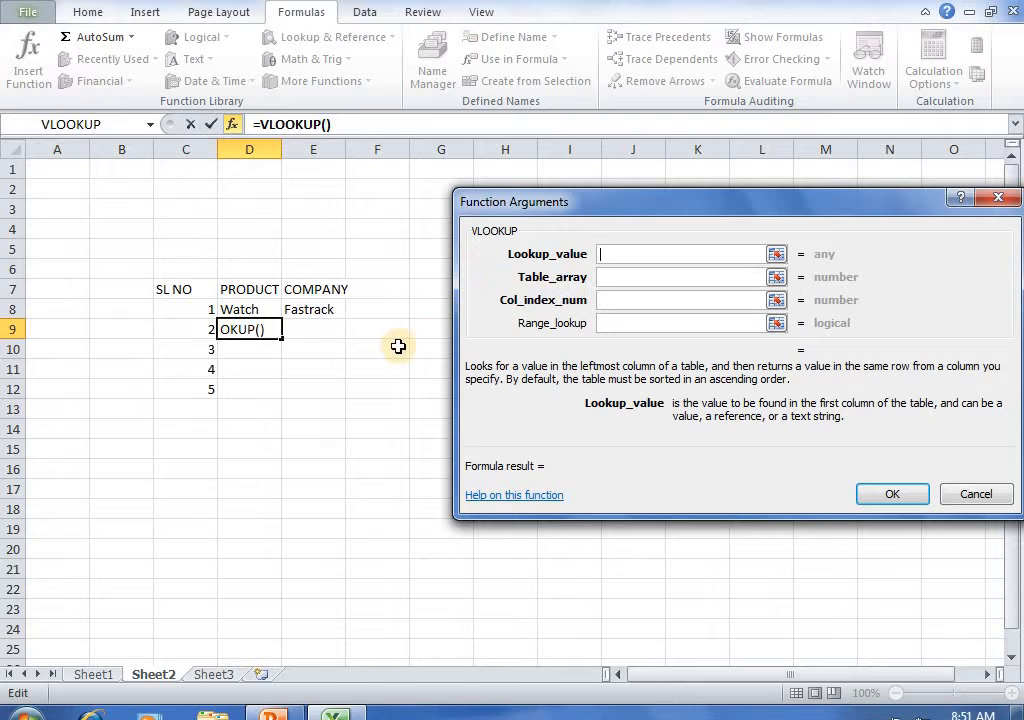
{"action": "left_click", "coordinate": [201, 334]}
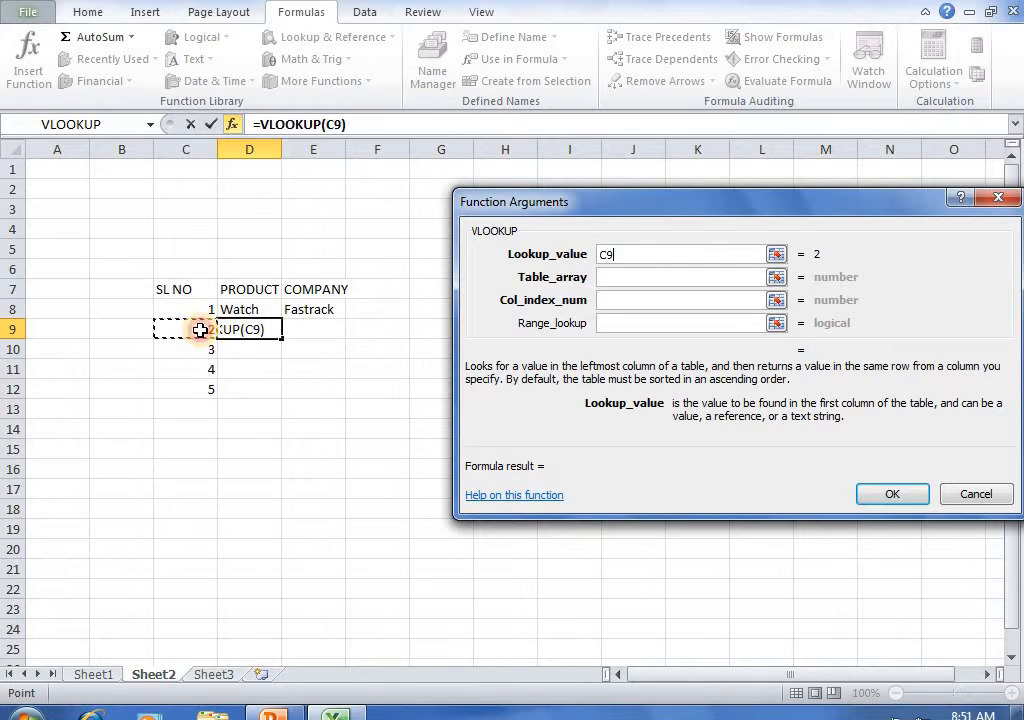
{"action": "left_click", "coordinate": [643, 279]}
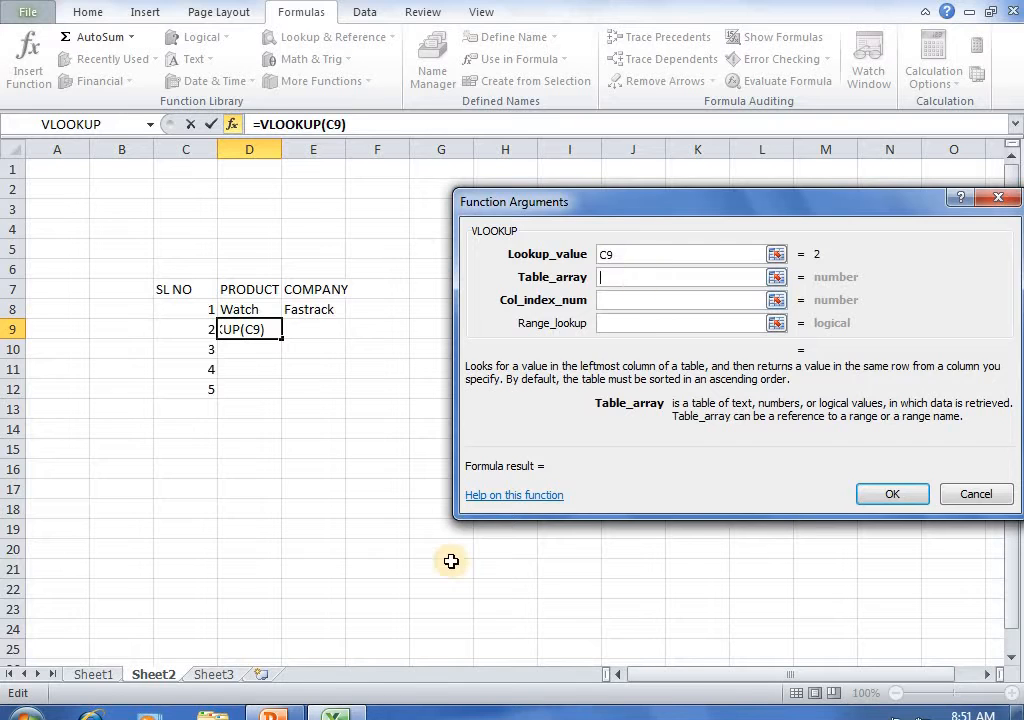
{"action": "left_click", "coordinate": [88, 675]}
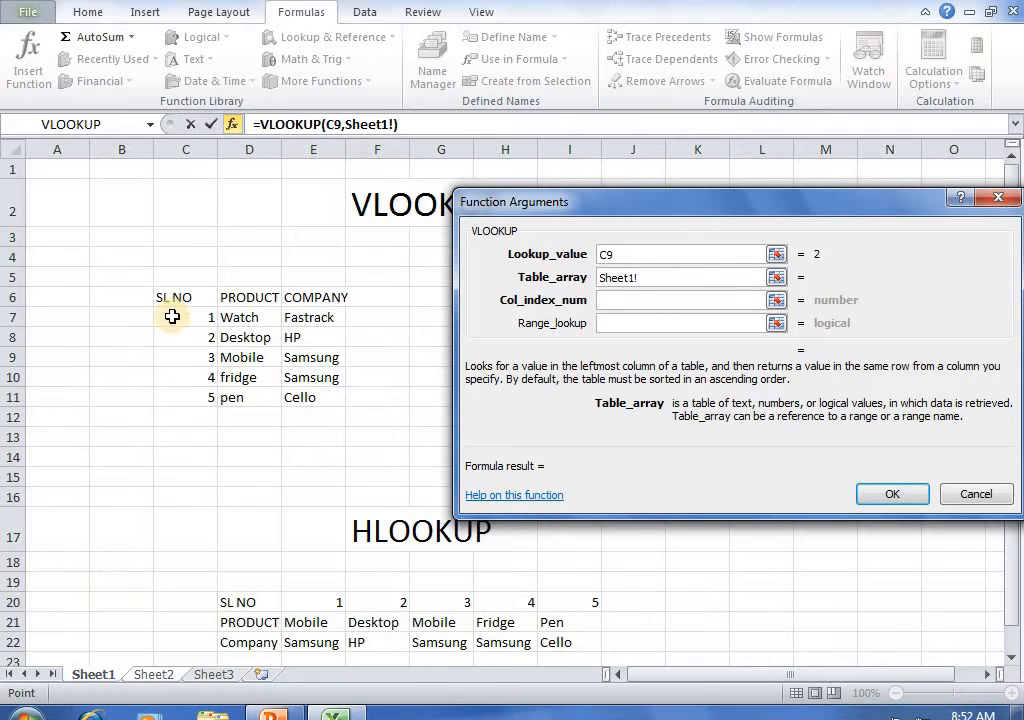
{"action": "left_click_drag", "start_coordinate": [171, 292], "coordinate": [310, 405]}
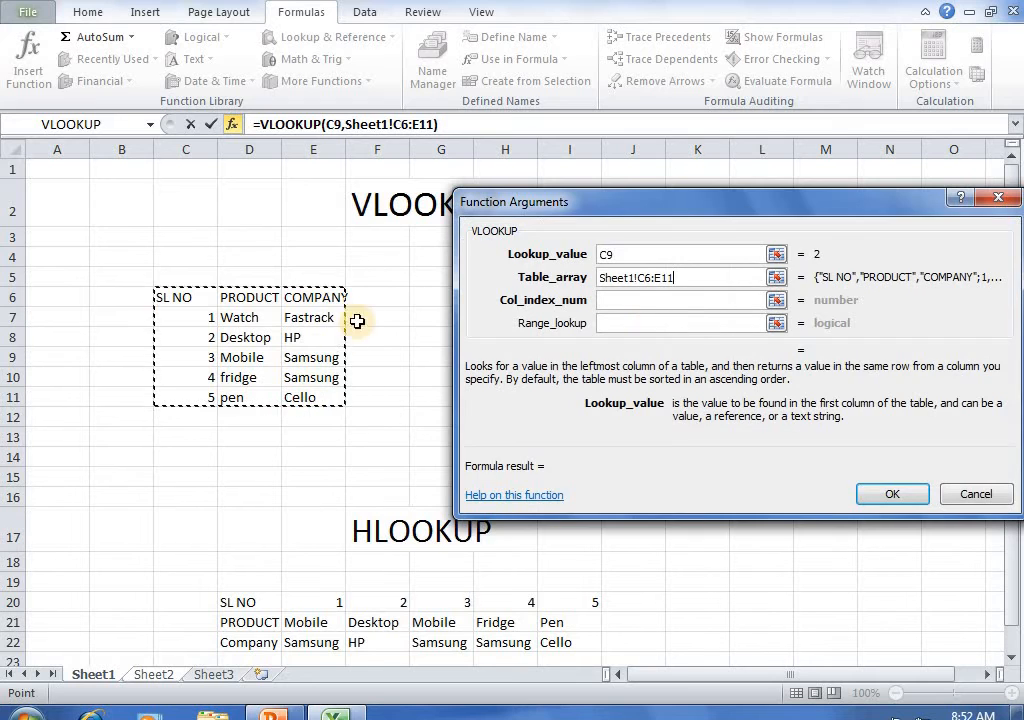
Complete the D9 VLOOKUP with column index 2 and range lookup 0.
{"action": "left_click", "coordinate": [622, 302]}
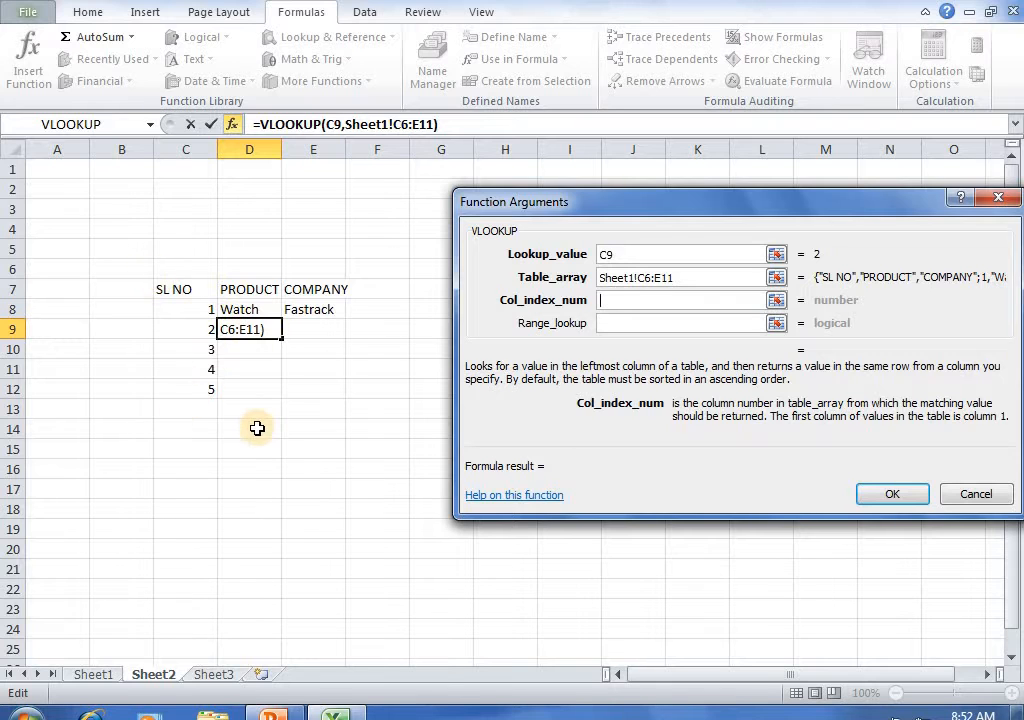
{"action": "type", "text": "2"}
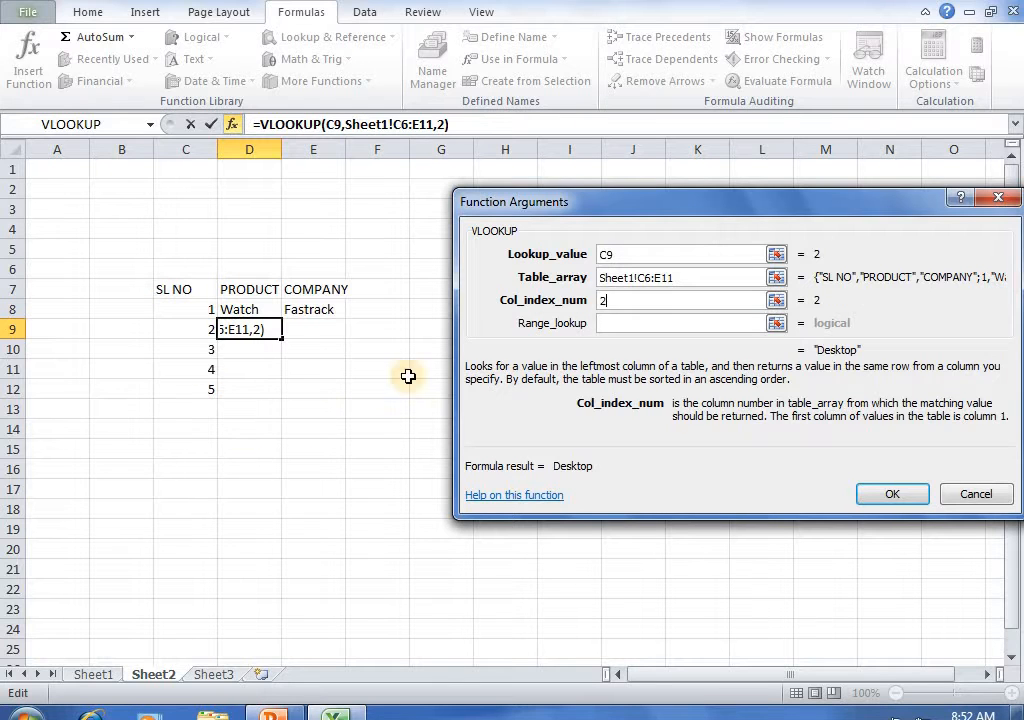
{"action": "left_click", "coordinate": [691, 325]}
{"action": "type", "text": "0"}
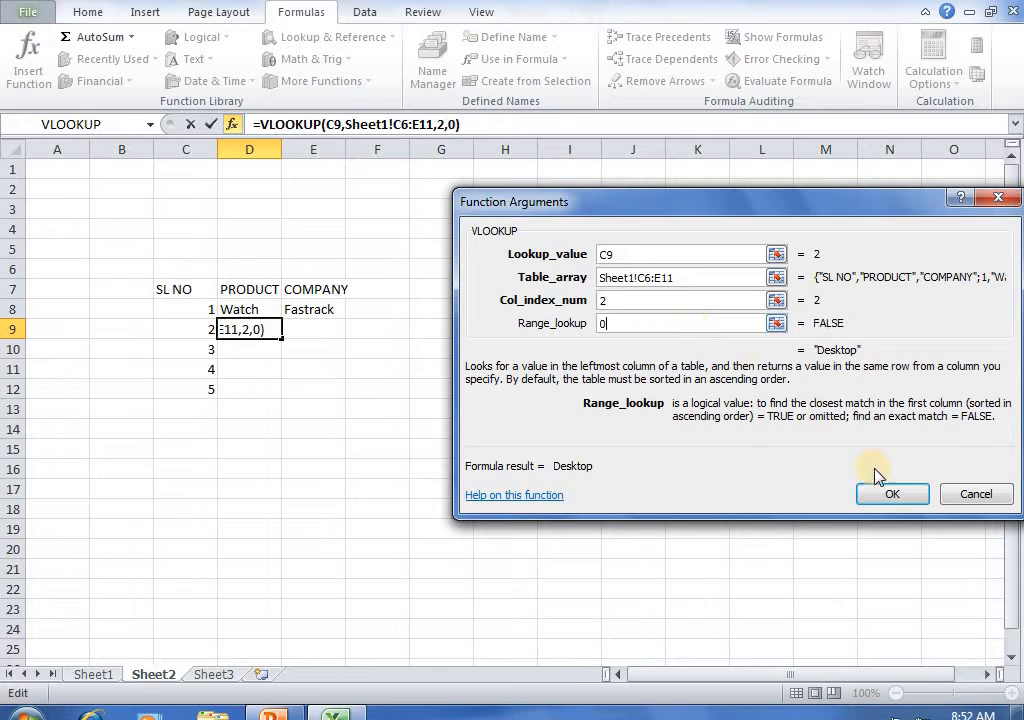
{"action": "left_click", "coordinate": [886, 494]}
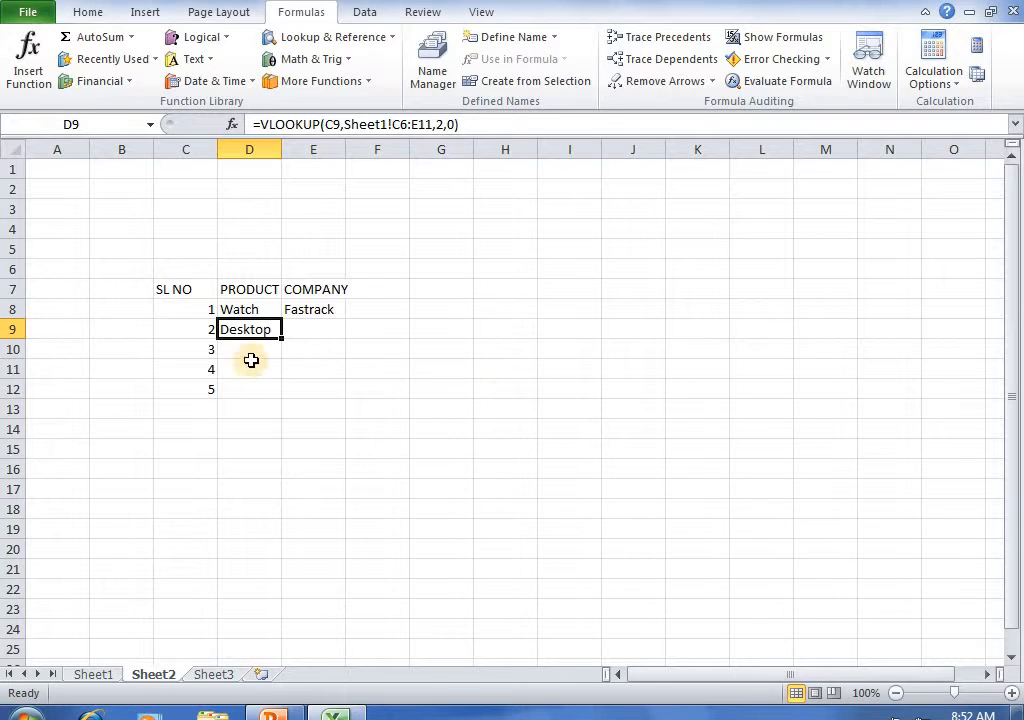
Start a VLOOKUP in E9 with lookup value C9 and table array Sheet1!C6:E11.
{"action": "left_click", "coordinate": [301, 326]}
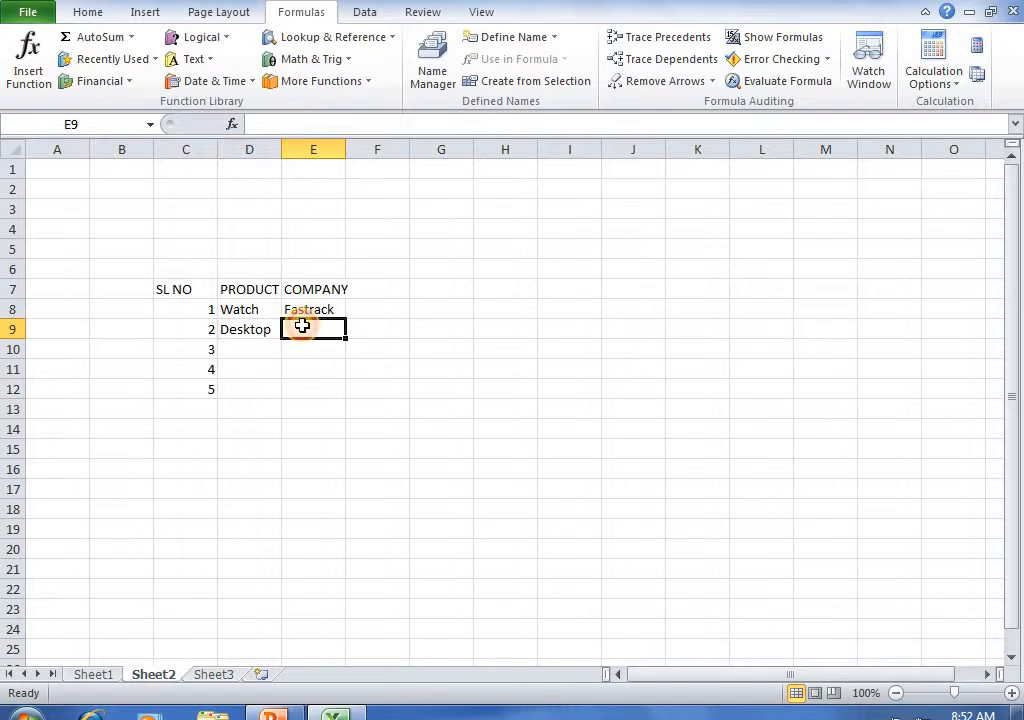
{"action": "left_click", "coordinate": [313, 38]}
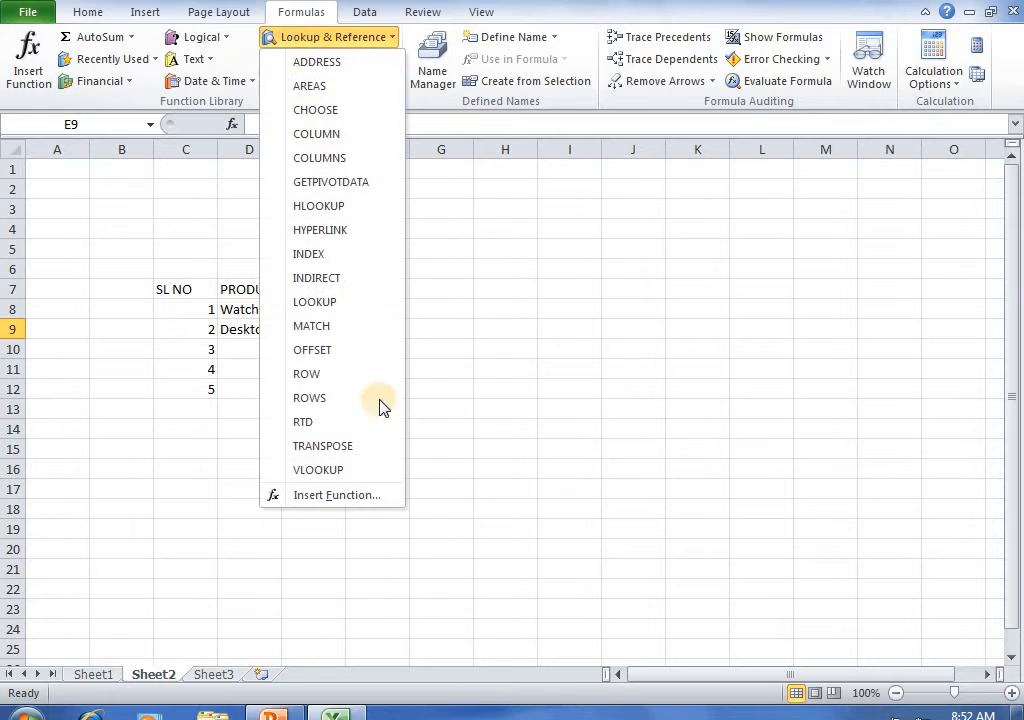
{"action": "left_click", "coordinate": [379, 470]}
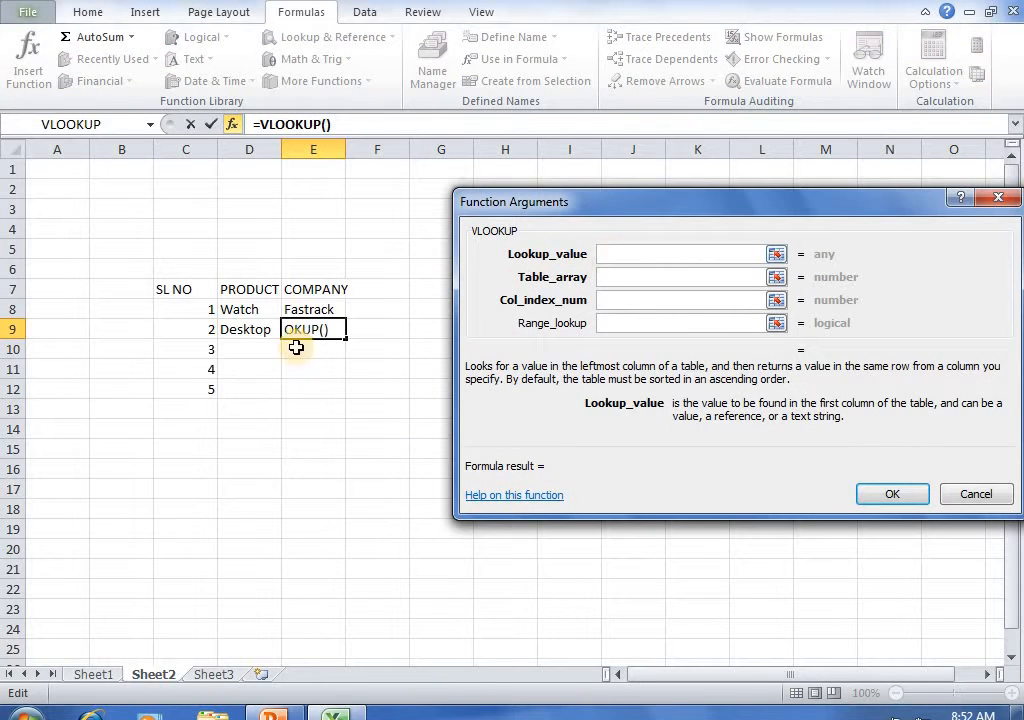
{"action": "left_click", "coordinate": [212, 330]}
{"action": "left_click", "coordinate": [605, 278]}
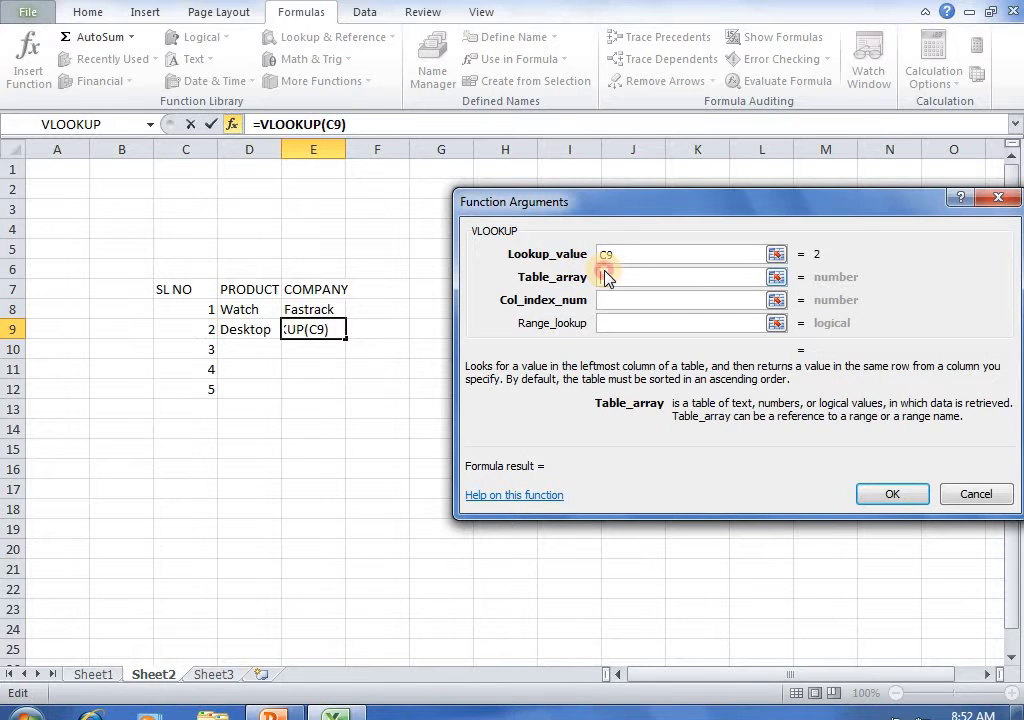
{"action": "left_click", "coordinate": [120, 677]}
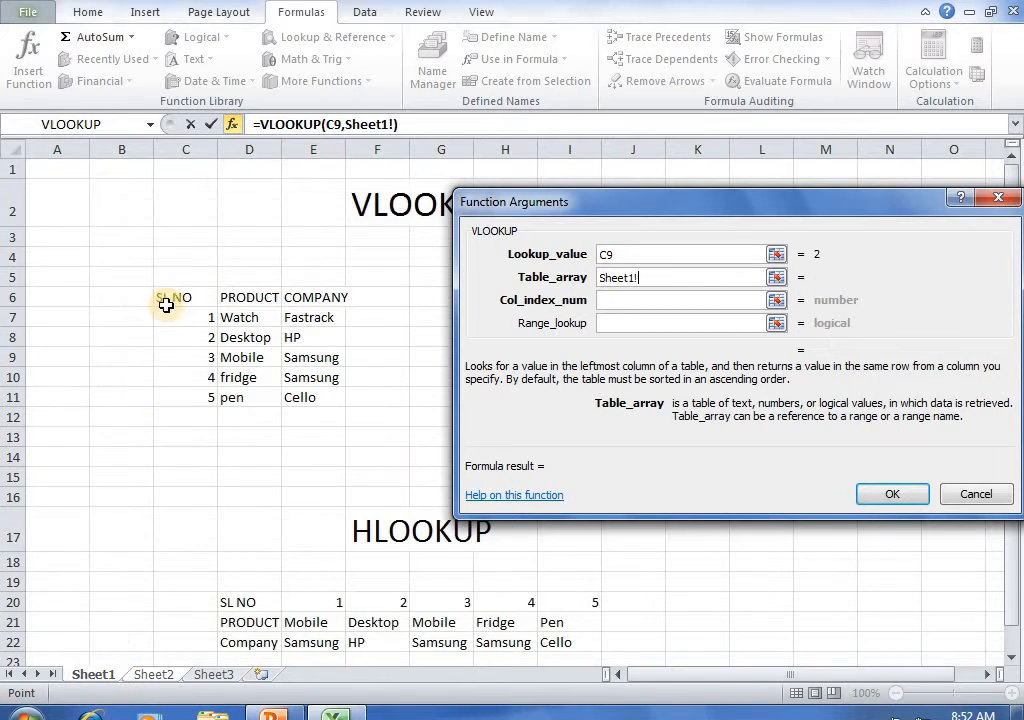
{"action": "left_click_drag", "start_coordinate": [181, 288], "coordinate": [338, 400]}
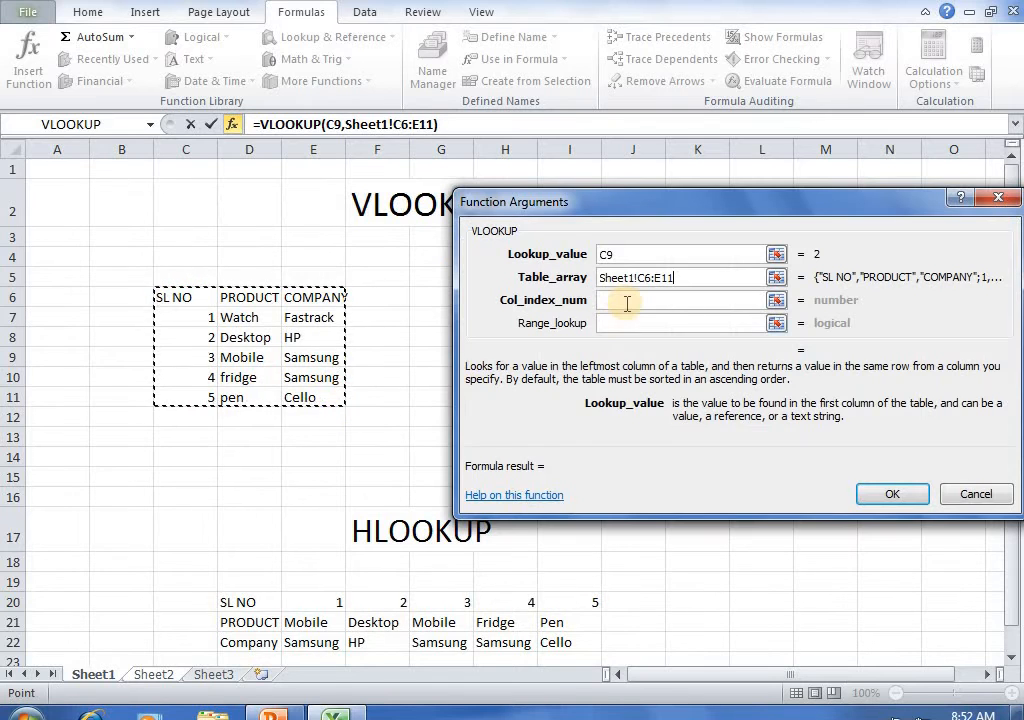
Complete the E9 VLOOKUP with column index 3 and range lookup 0.
{"action": "left_click", "coordinate": [626, 302]}
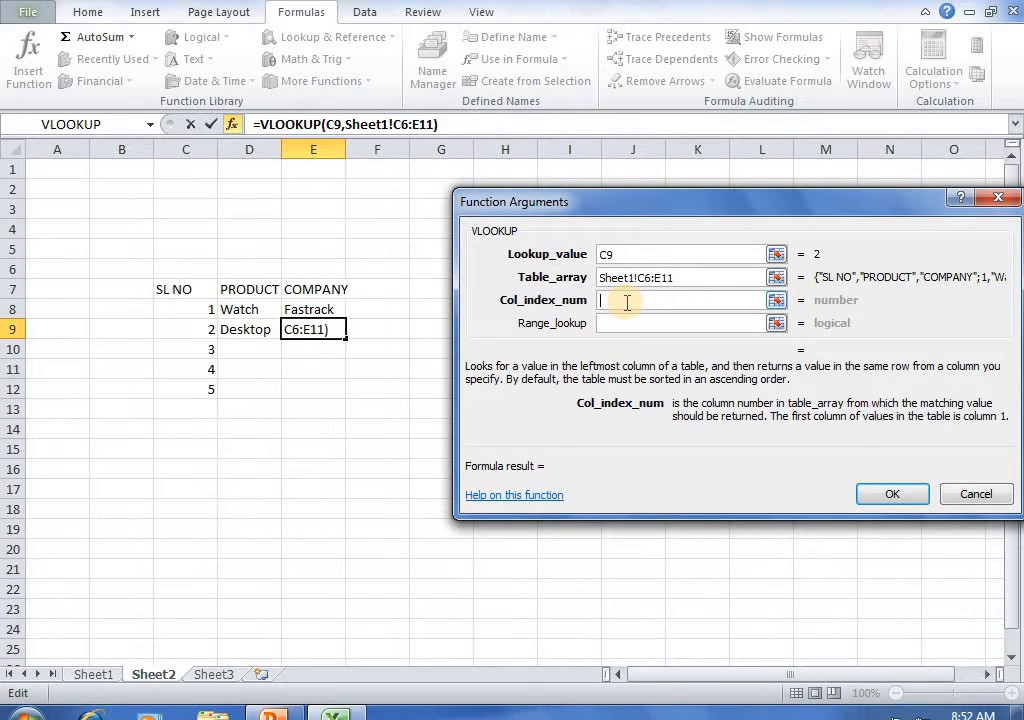
{"action": "type", "text": "3"}
{"action": "left_click", "coordinate": [617, 325]}
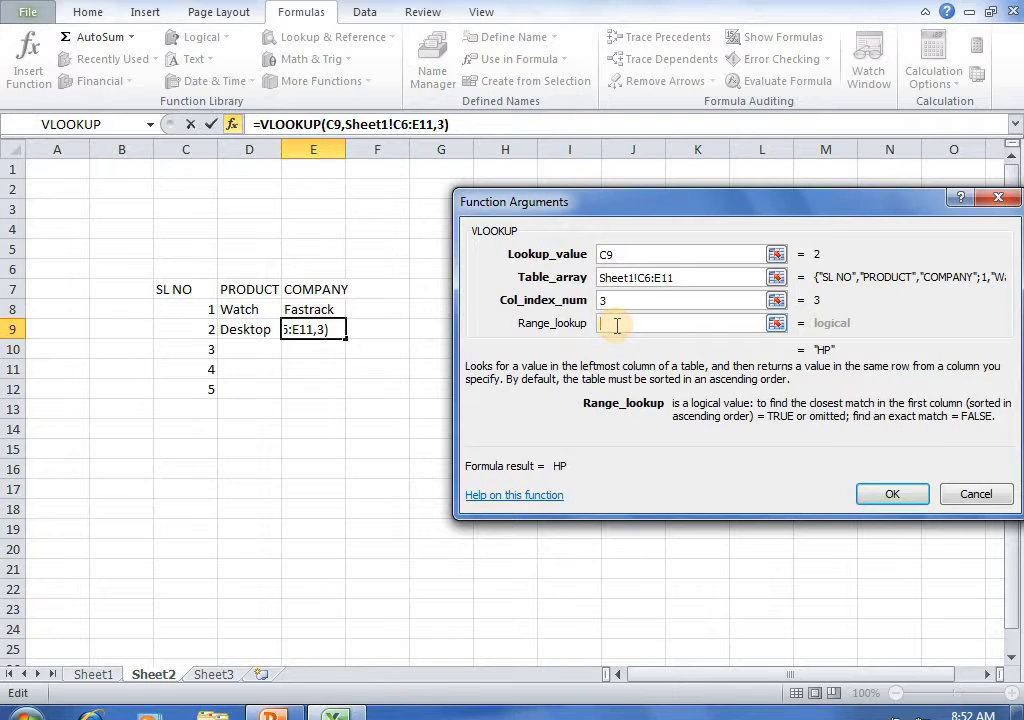
{"action": "type", "text": "0"}
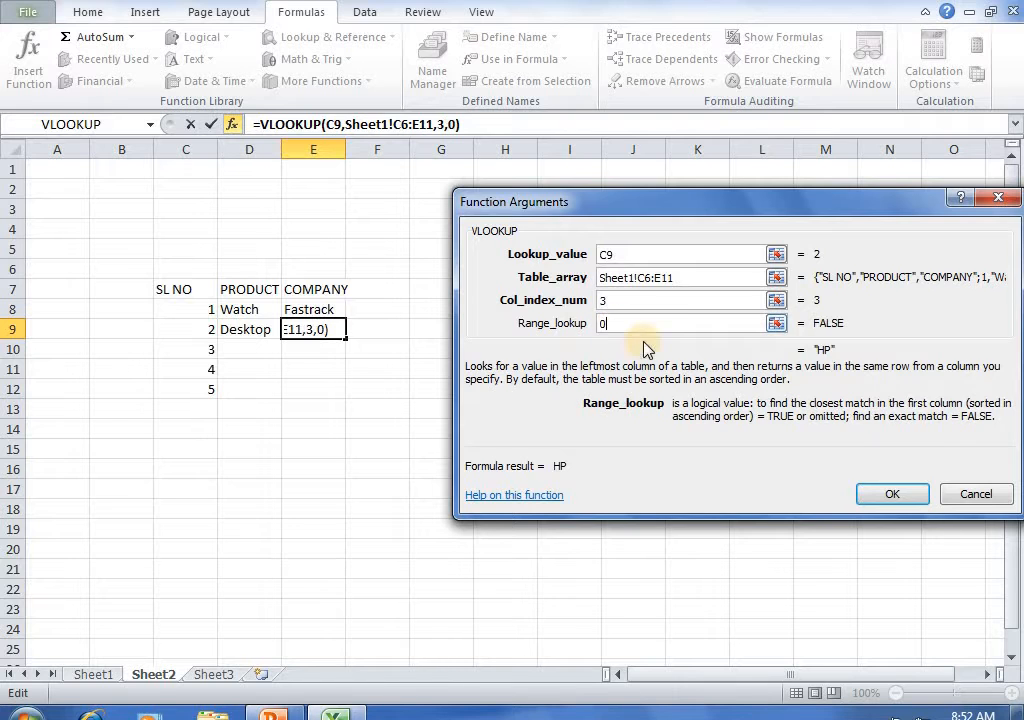
{"action": "left_click", "coordinate": [887, 504]}
Start a VLOOKUP in D10 with lookup value C10 and table array Sheet1!C6:E11.
{"action": "left_click", "coordinate": [259, 338]}
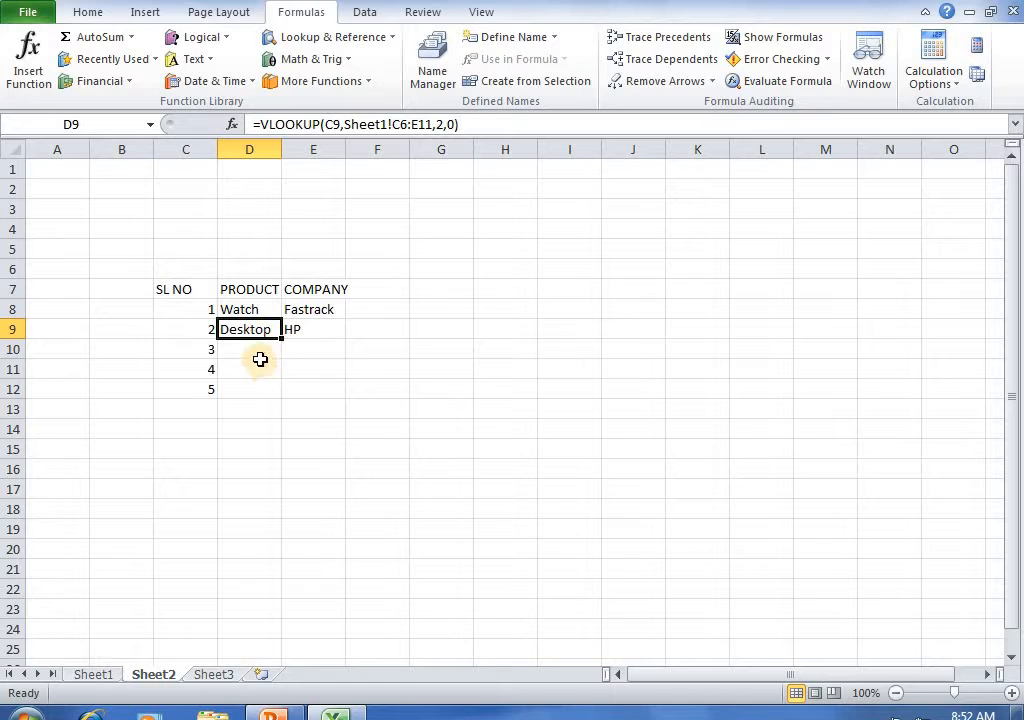
{"action": "left_click", "coordinate": [260, 353]}
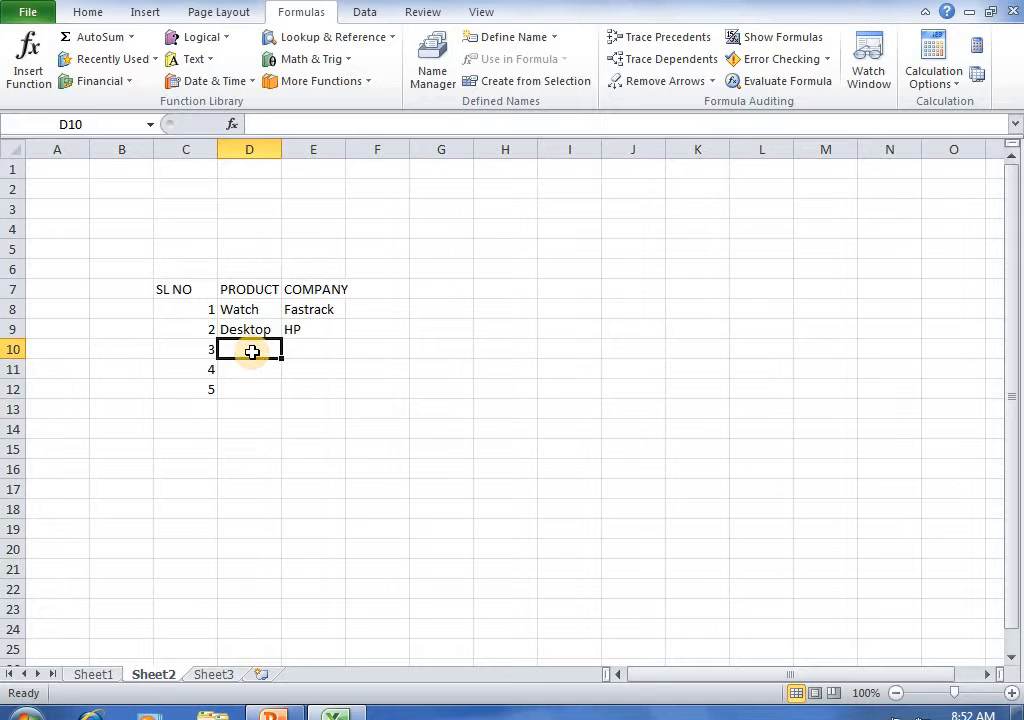
{"action": "left_click", "coordinate": [303, 38]}
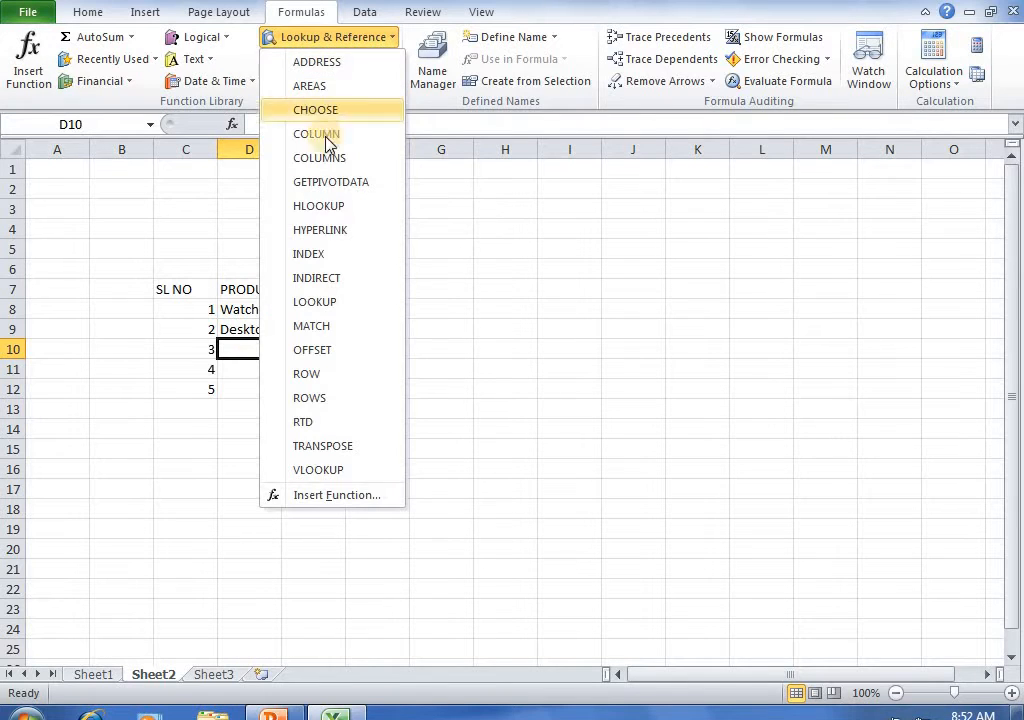
{"action": "left_click", "coordinate": [368, 470]}
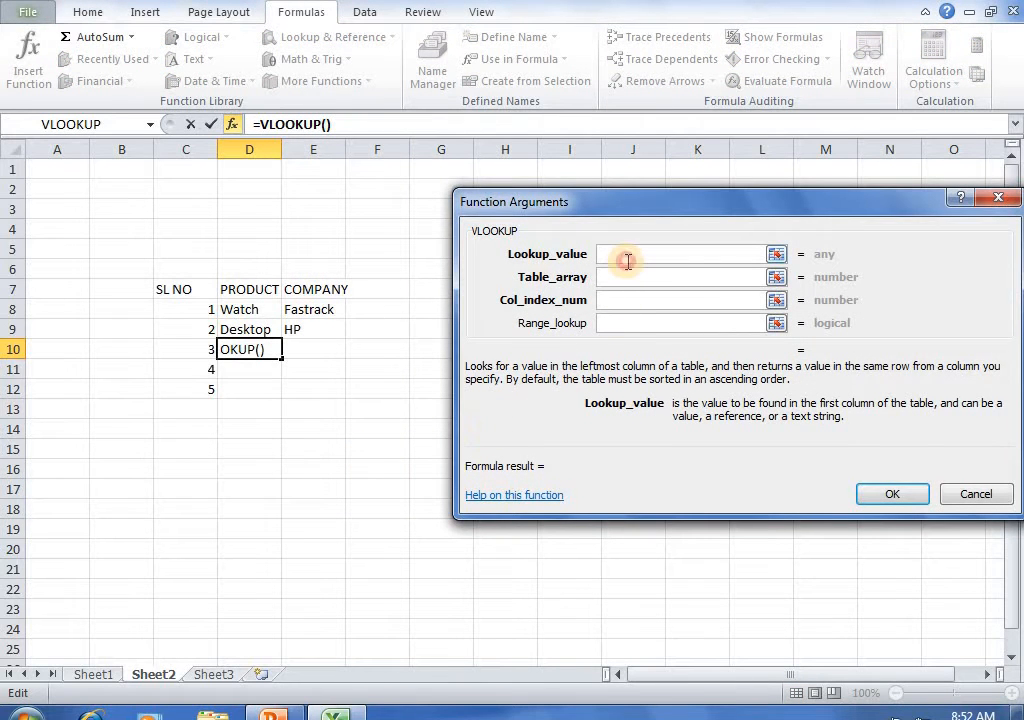
{"action": "left_click", "coordinate": [198, 350]}
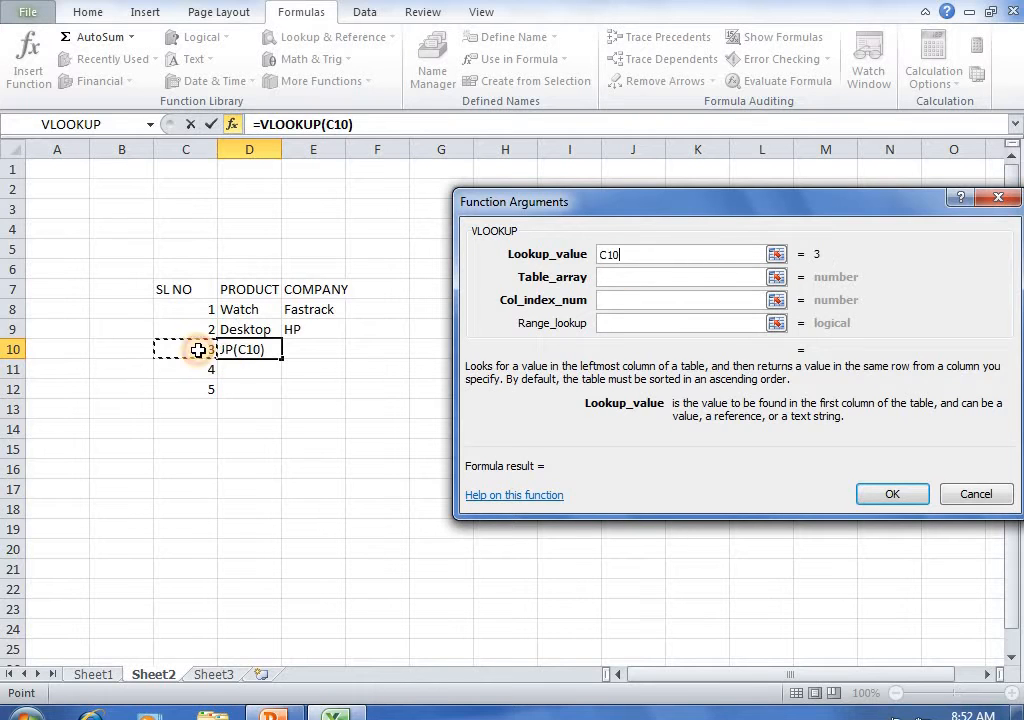
{"action": "left_click", "coordinate": [613, 278]}
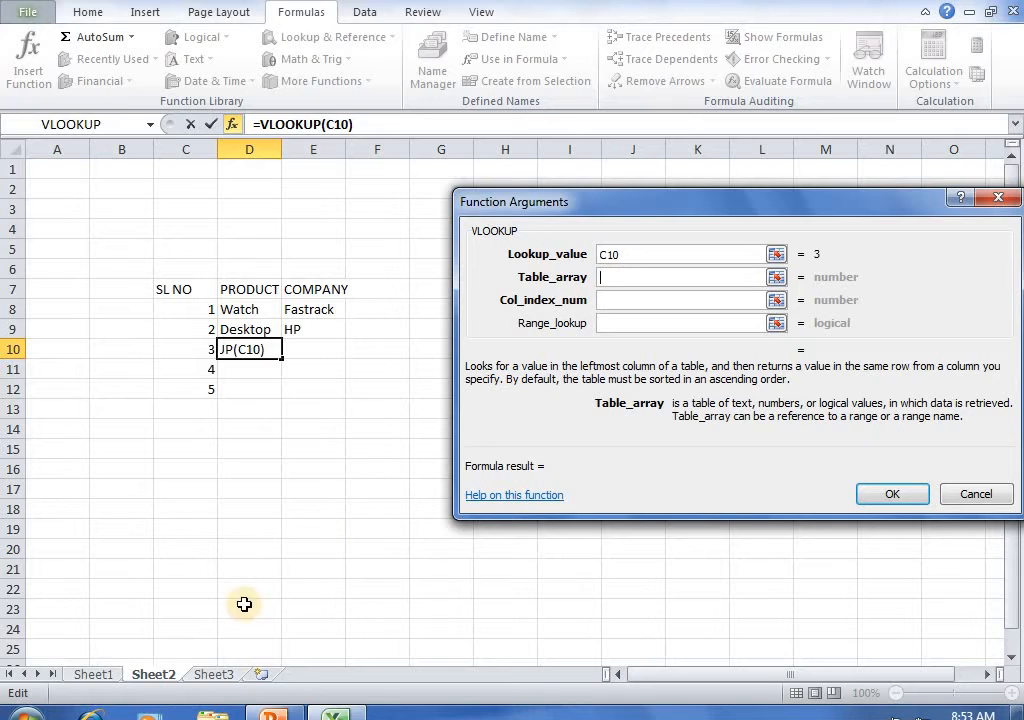
{"action": "left_click", "coordinate": [95, 678]}
{"action": "left_click_drag", "start_coordinate": [183, 297], "coordinate": [315, 390]}
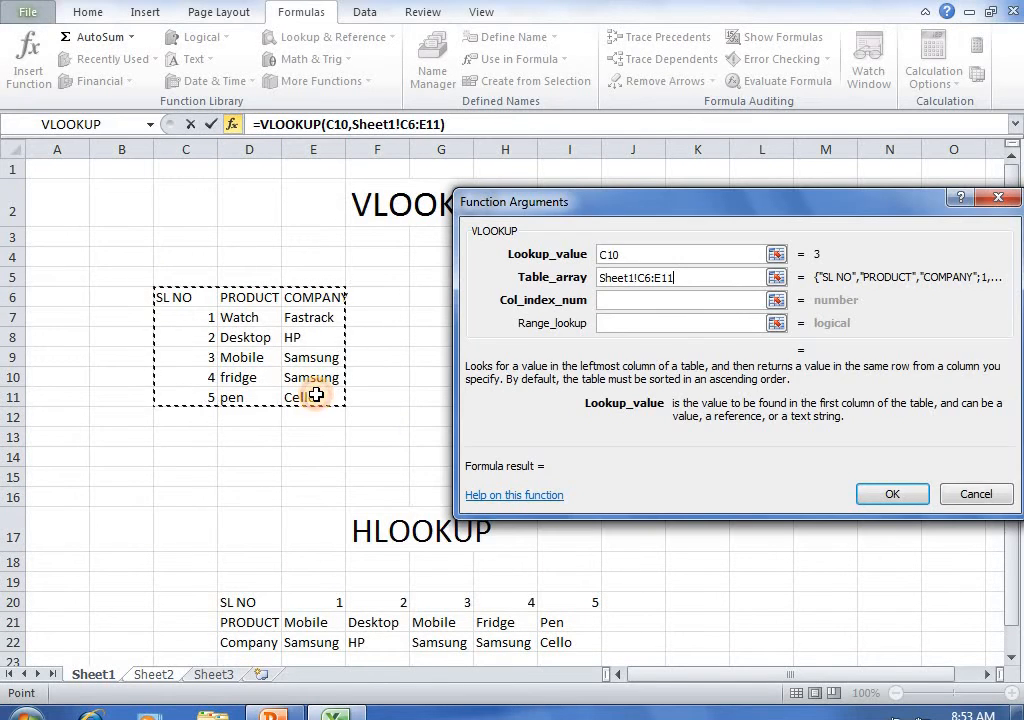
Complete the D10 VLOOKUP with column index 2 and range lookup 0.
{"action": "left_click", "coordinate": [613, 300]}
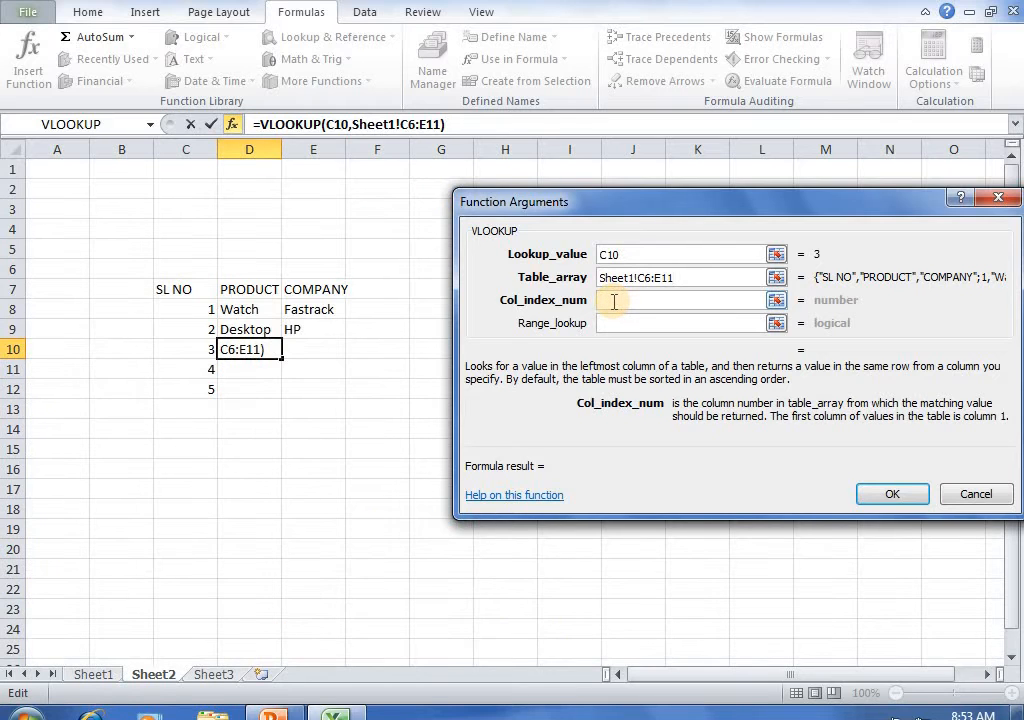
{"action": "type", "text": "2"}
{"action": "left_click", "coordinate": [616, 327]}
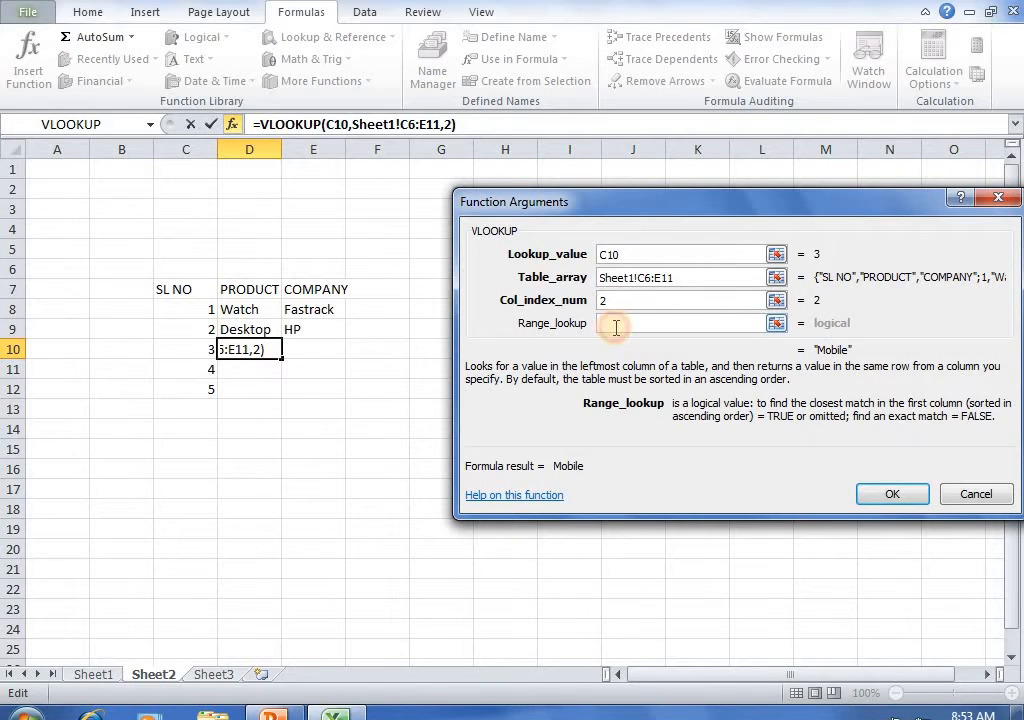
{"action": "type", "text": "0"}
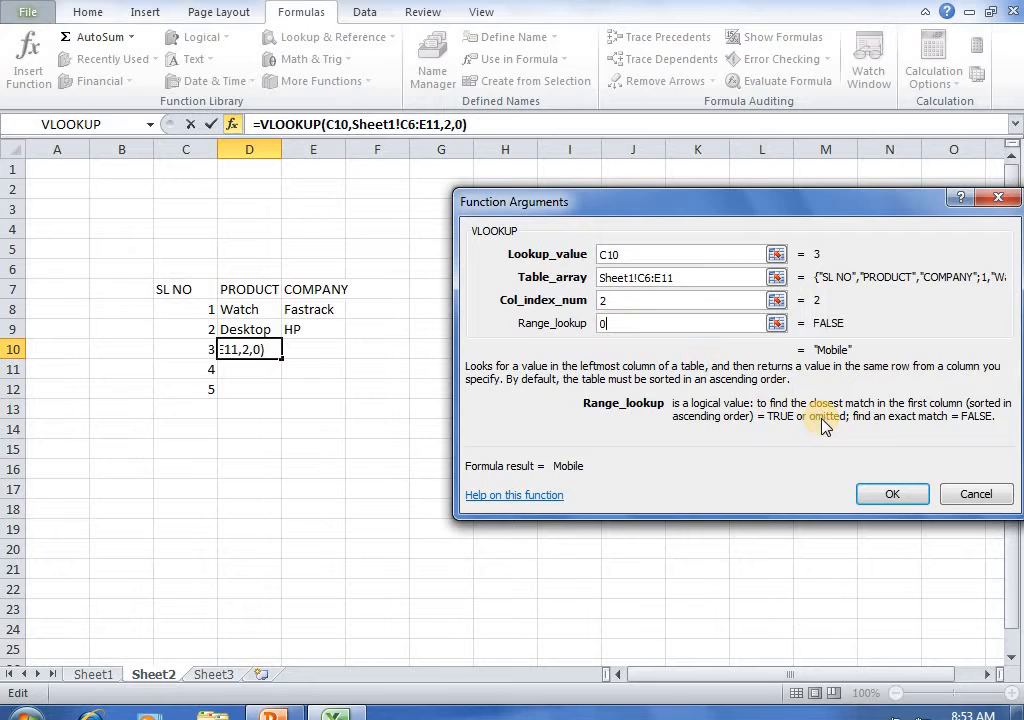
{"action": "left_click", "coordinate": [893, 493]}
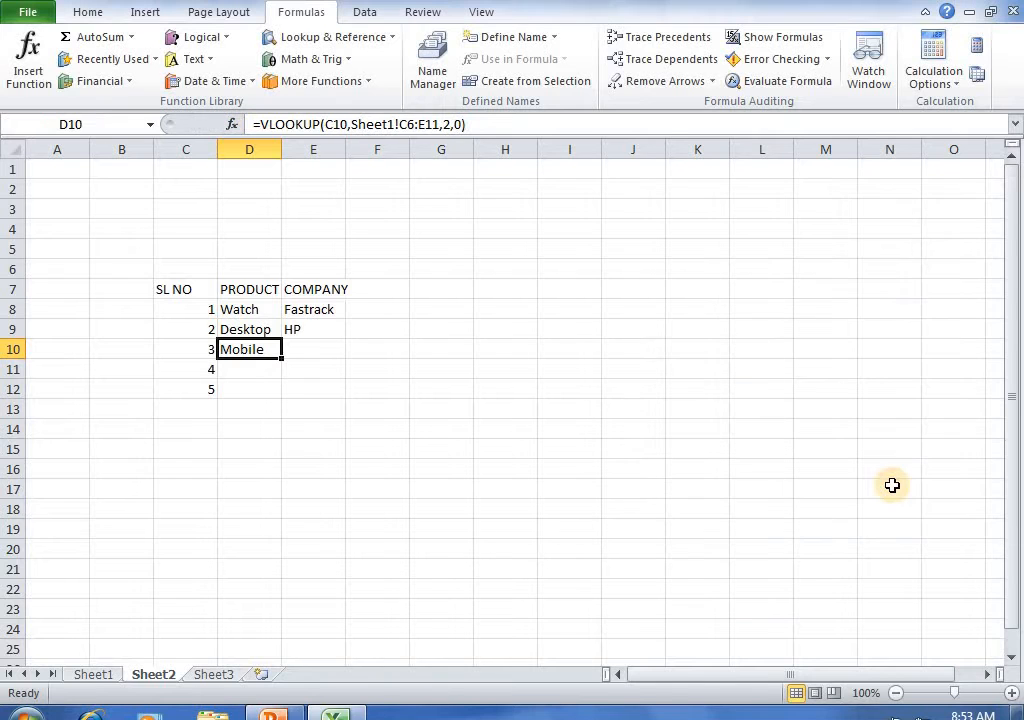
Fill the D10 product formula down to D12 and the E9 company formula down to E12.
{"action": "left_click_drag", "start_coordinate": [283, 360], "coordinate": [283, 398]}
{"action": "left_click", "coordinate": [293, 328]}
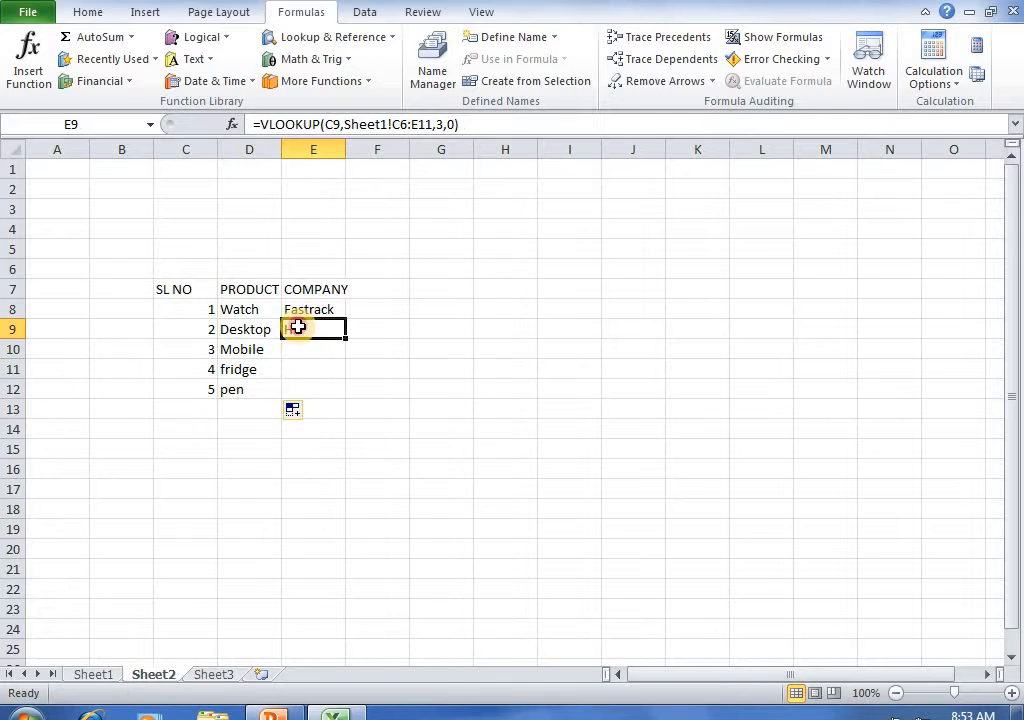
{"action": "left_click_drag", "start_coordinate": [343, 341], "coordinate": [340, 400]}
Examine the horizontal table under the HLOOKUP heading on Sheet1.
{"action": "scroll", "coordinate": [342, 418], "scroll_direction": "down", "scroll_amount": 2}
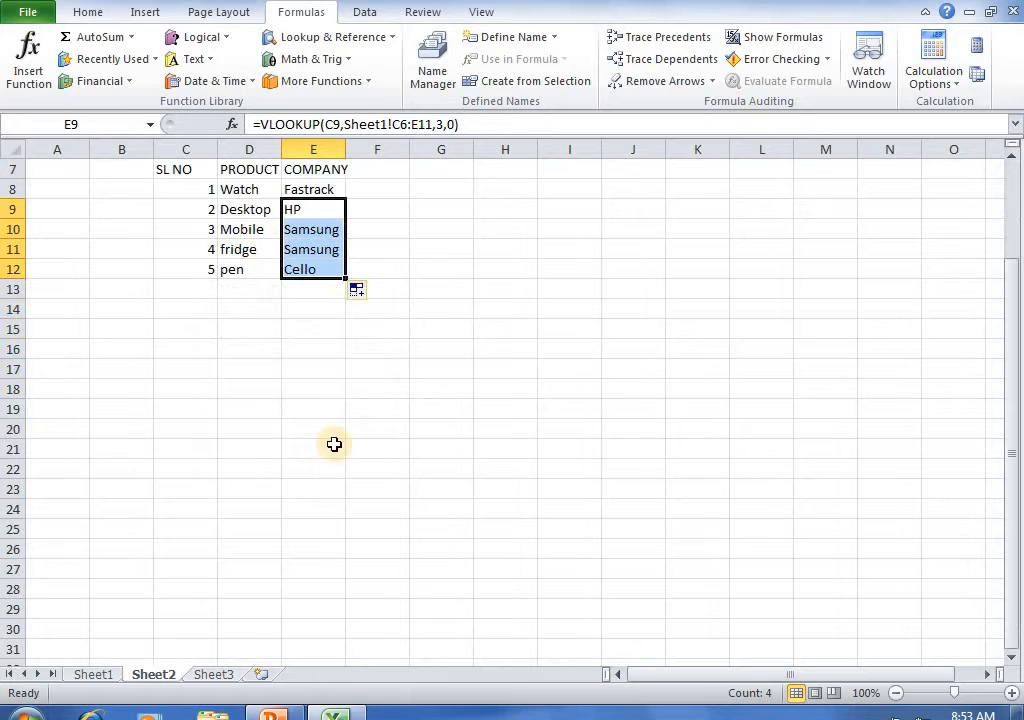
{"action": "left_click", "coordinate": [115, 682]}
{"action": "scroll", "coordinate": [245, 499], "scroll_direction": "down", "scroll_amount": 6}
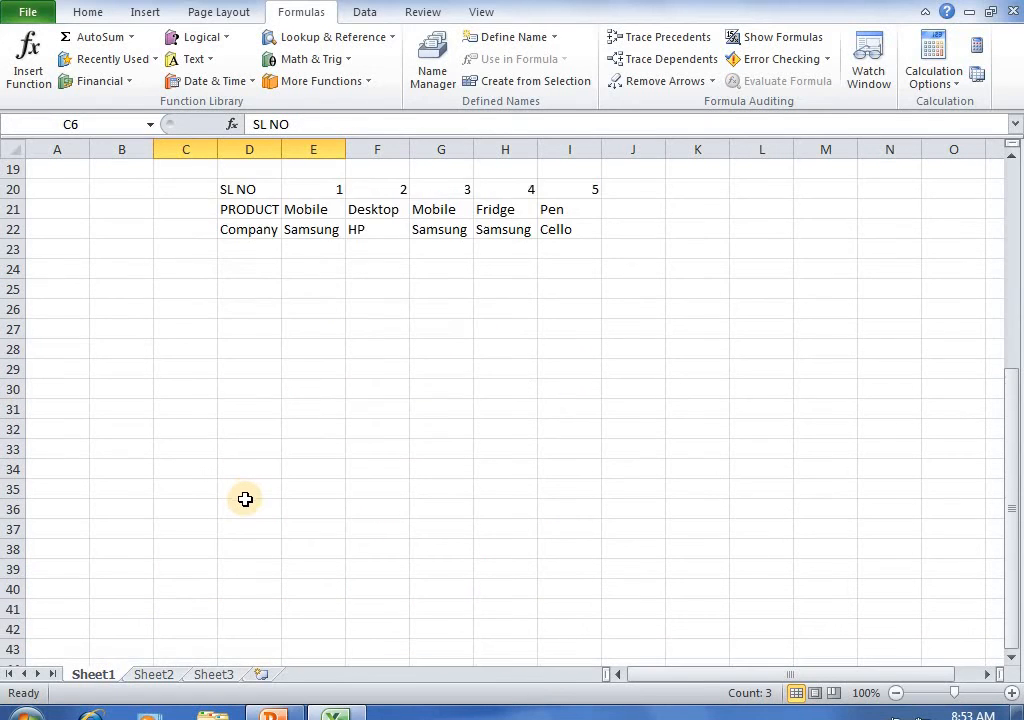
{"action": "scroll", "coordinate": [245, 499], "scroll_direction": "up", "scroll_amount": 1}
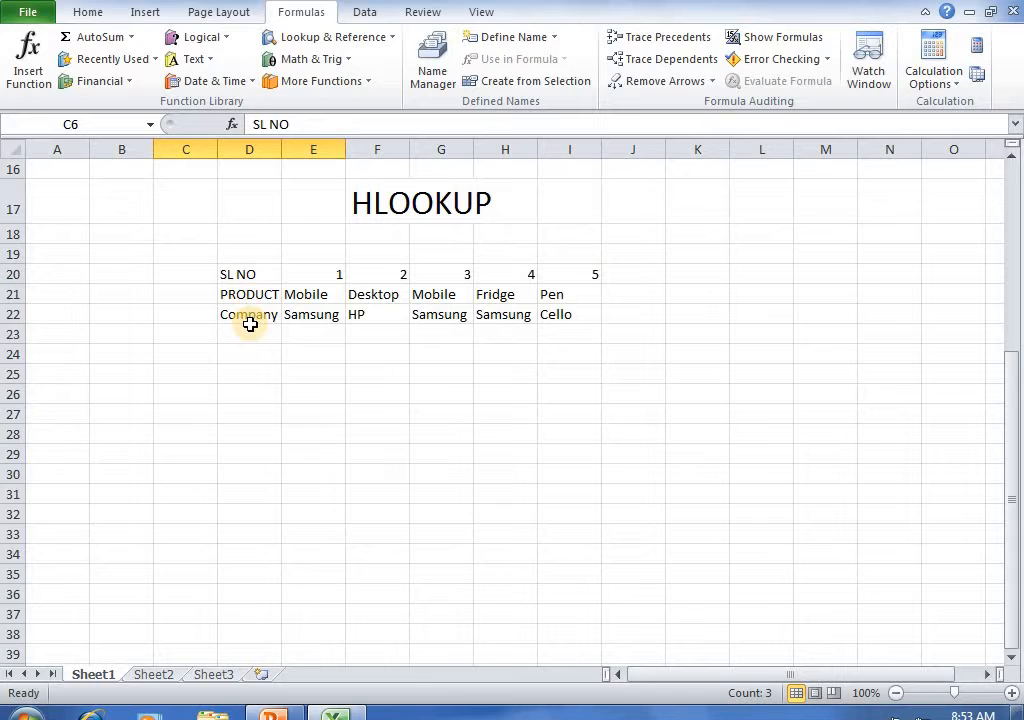
Copy the SL NO, PRODUCT and Company labels from Sheet1 D20:D22 to Sheet3 starting at D3.
{"action": "left_click_drag", "start_coordinate": [251, 272], "coordinate": [263, 315]}
{"action": "key", "text": "ctrl+c"}
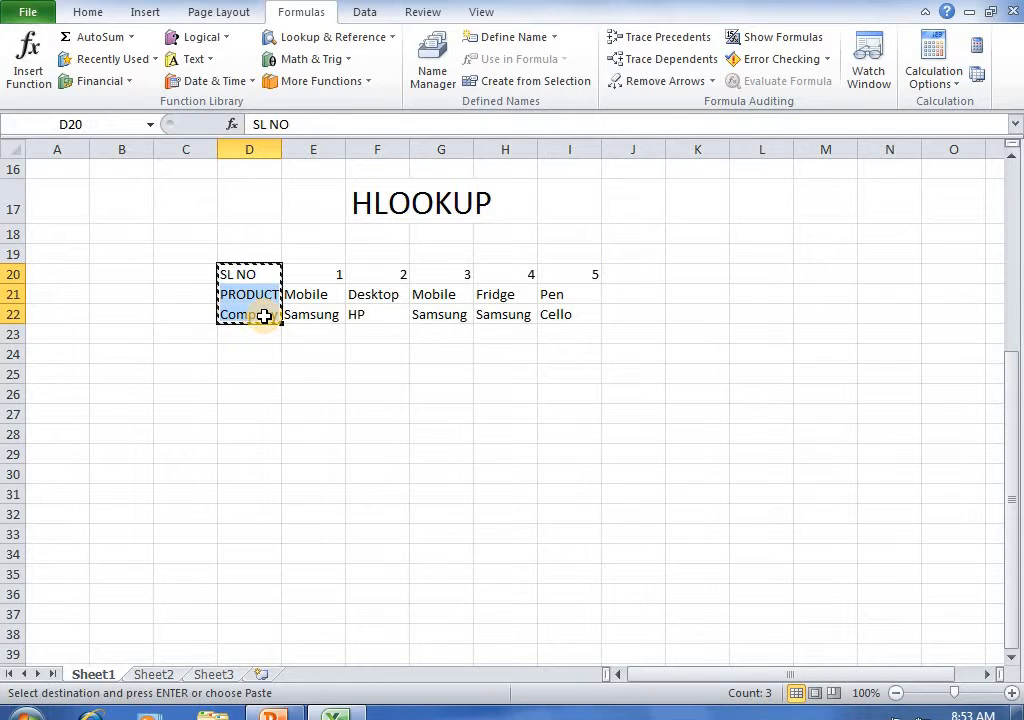
{"action": "left_click", "coordinate": [214, 675]}
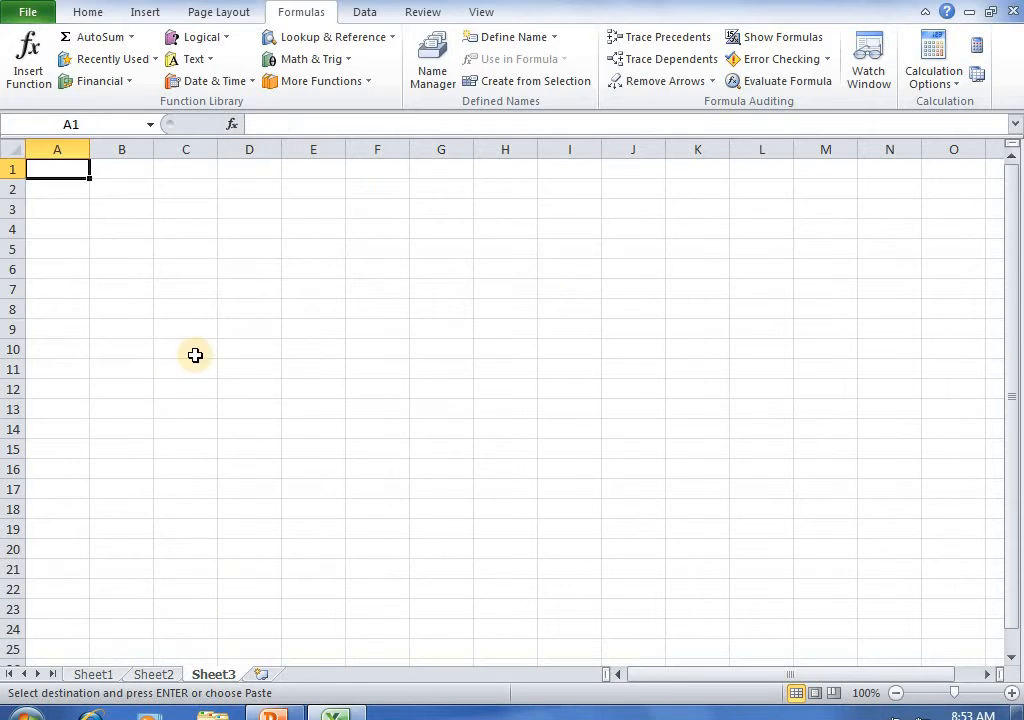
{"action": "left_click", "coordinate": [242, 209]}
{"action": "key", "text": "ctrl+v"}
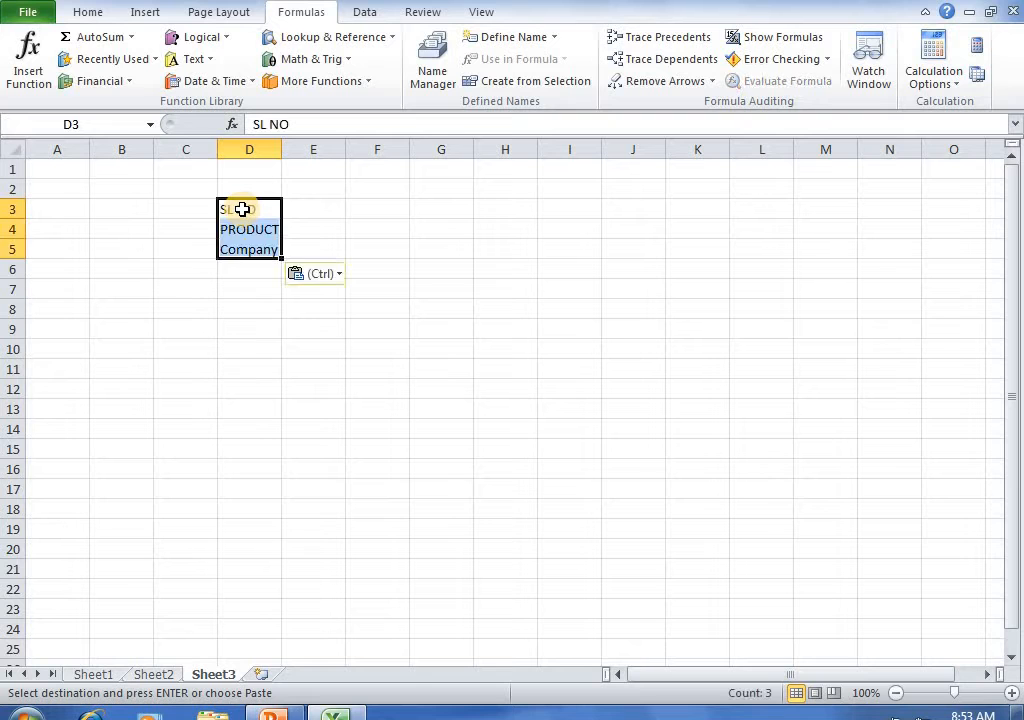
Enter the serial numbers 1 to 5 down column E from E3 to E7.
{"action": "left_click", "coordinate": [302, 209]}
{"action": "type", "text": "1"}
{"action": "key", "text": "Return"}
{"action": "type", "text": "2"}
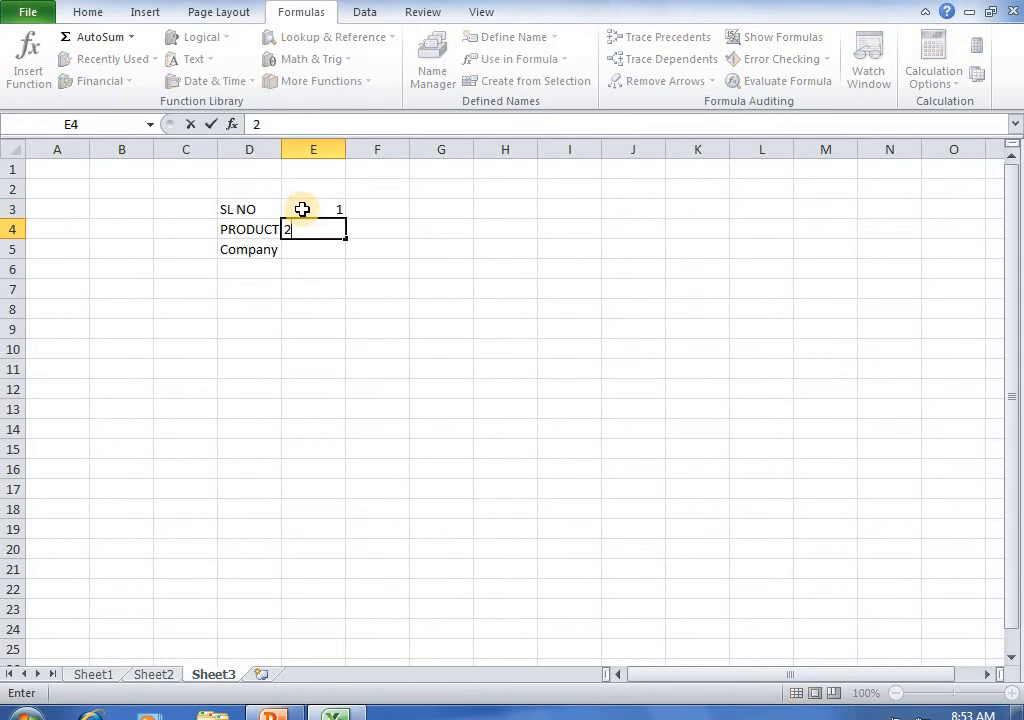
{"action": "key", "text": "Return"}
{"action": "type", "text": "3"}
{"action": "key", "text": "Return"}
{"action": "type", "text": "4"}
{"action": "key", "text": "Return"}
{"action": "type", "text": "5"}
{"action": "key", "text": "Return"}
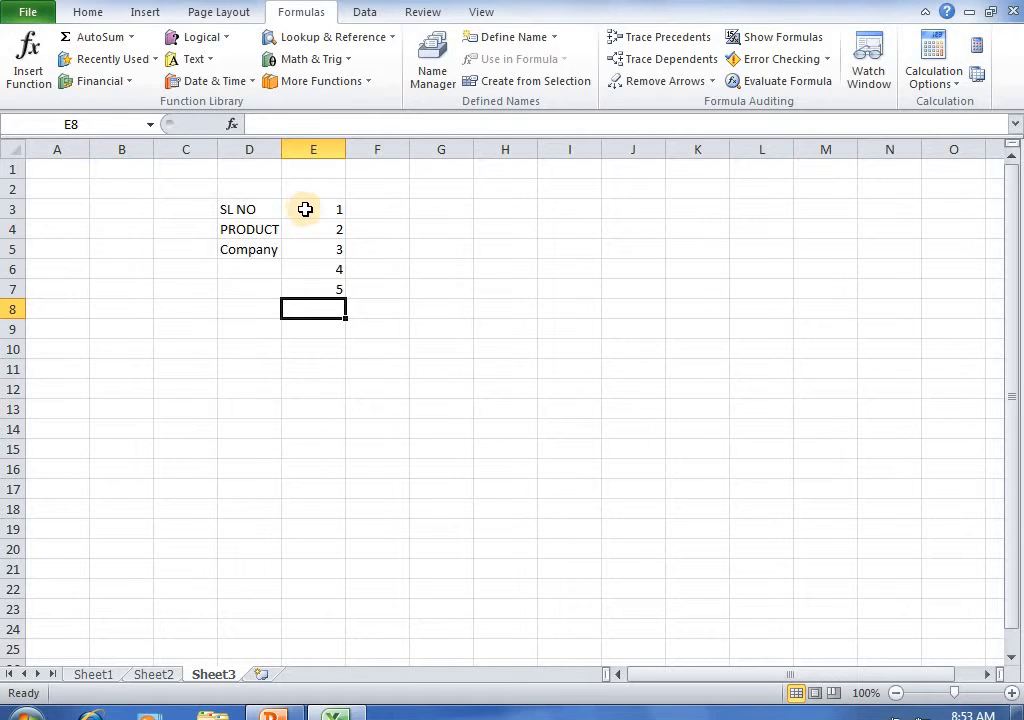
Delete the entire column E that holds the vertically entered serial numbers.
{"action": "left_click_drag", "start_coordinate": [305, 209], "coordinate": [343, 303]}
{"action": "right_click", "coordinate": [343, 303]}
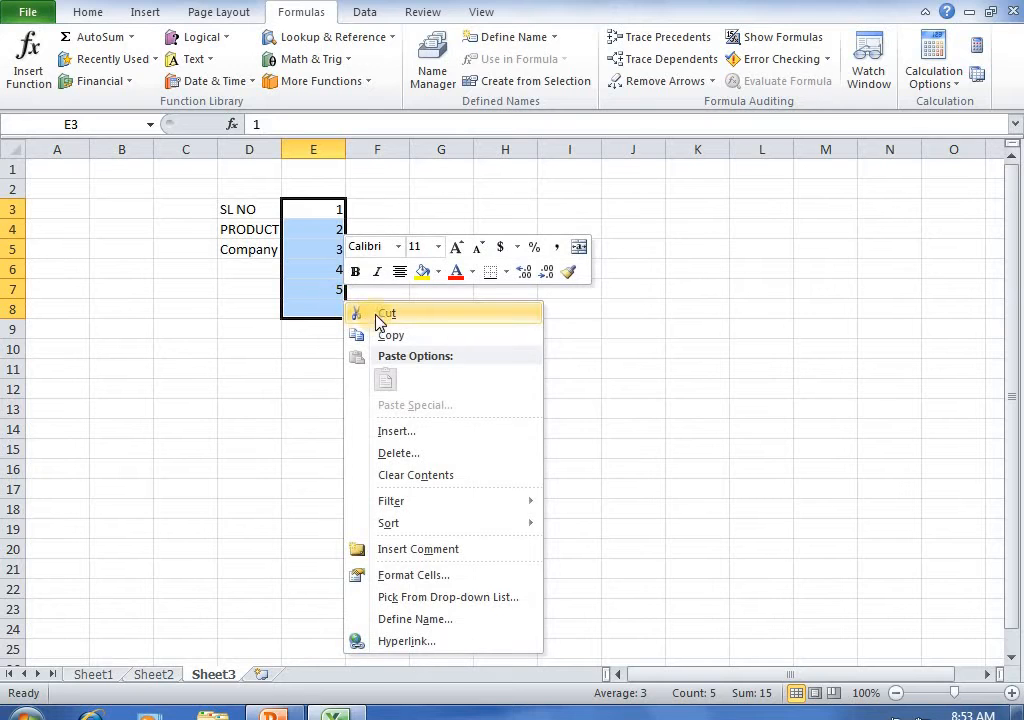
{"action": "left_click", "coordinate": [383, 310]}
{"action": "right_click", "coordinate": [330, 292]}
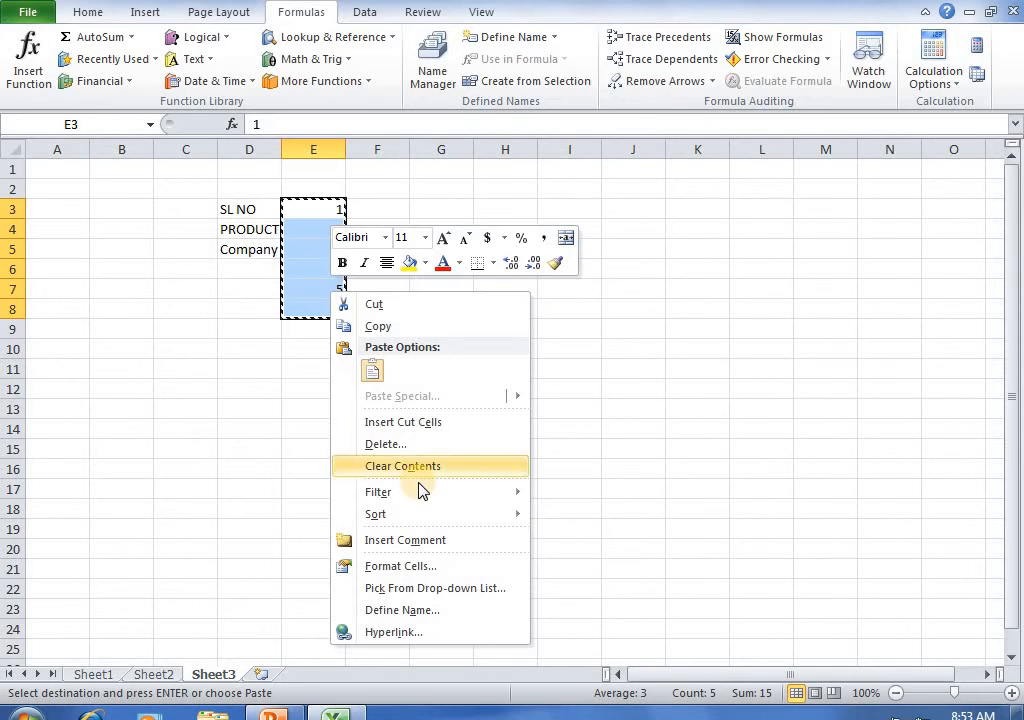
{"action": "left_click", "coordinate": [418, 445]}
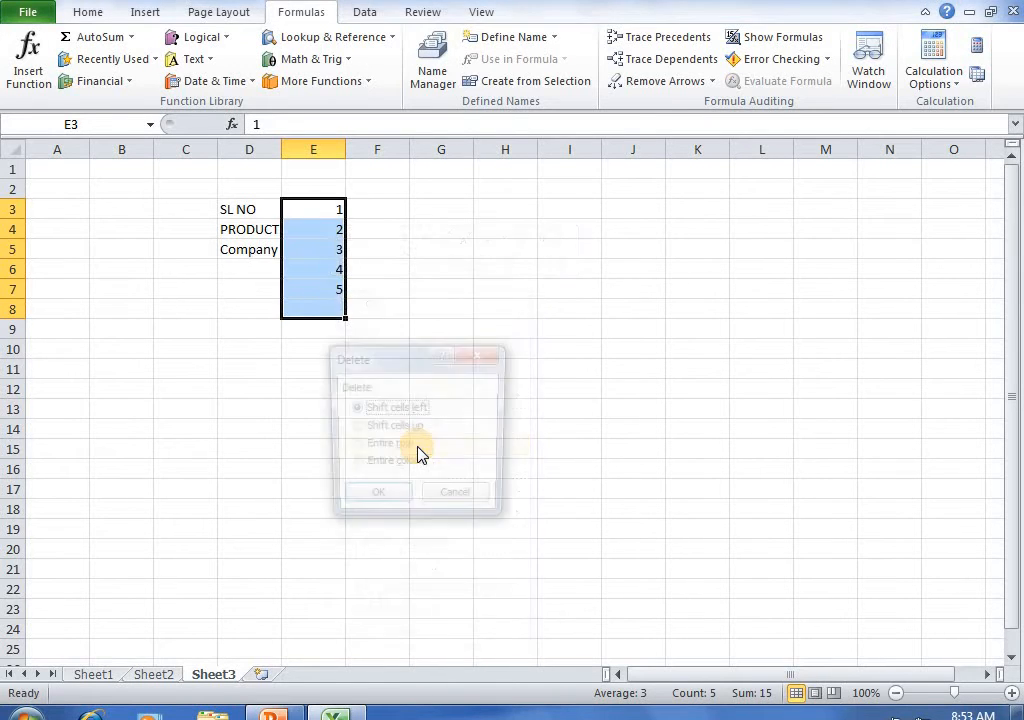
{"action": "left_click", "coordinate": [418, 464]}
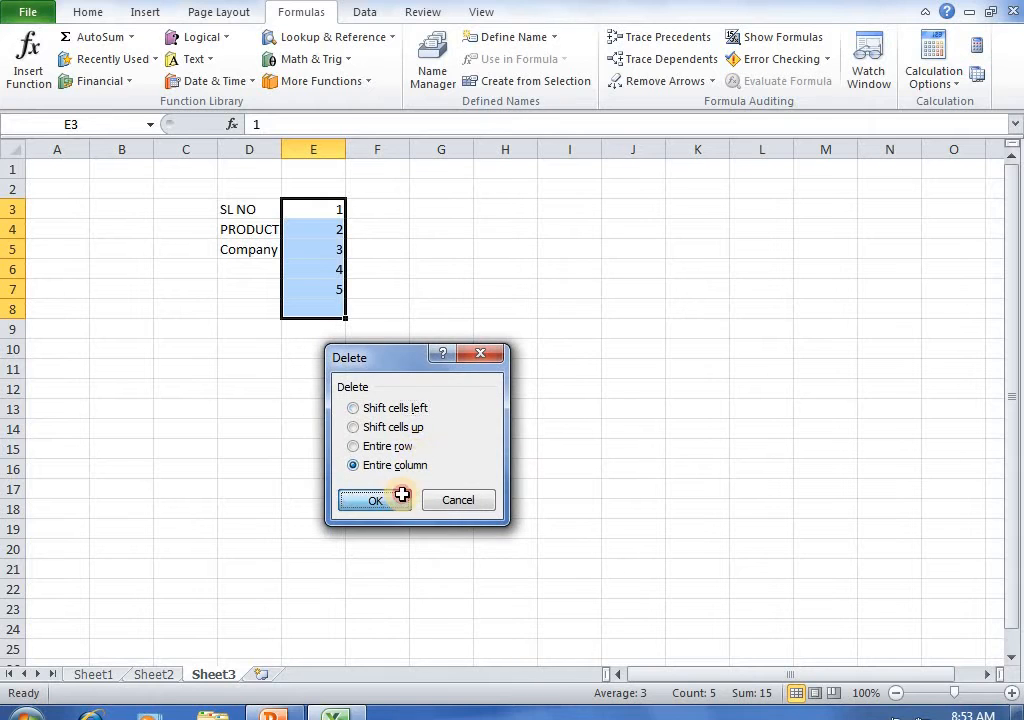
{"action": "left_click", "coordinate": [401, 498]}
Enter the serial numbers 1 to 5 across the SL NO row from E3 to I3.
{"action": "left_click", "coordinate": [327, 215]}
{"action": "type", "text": "1"}
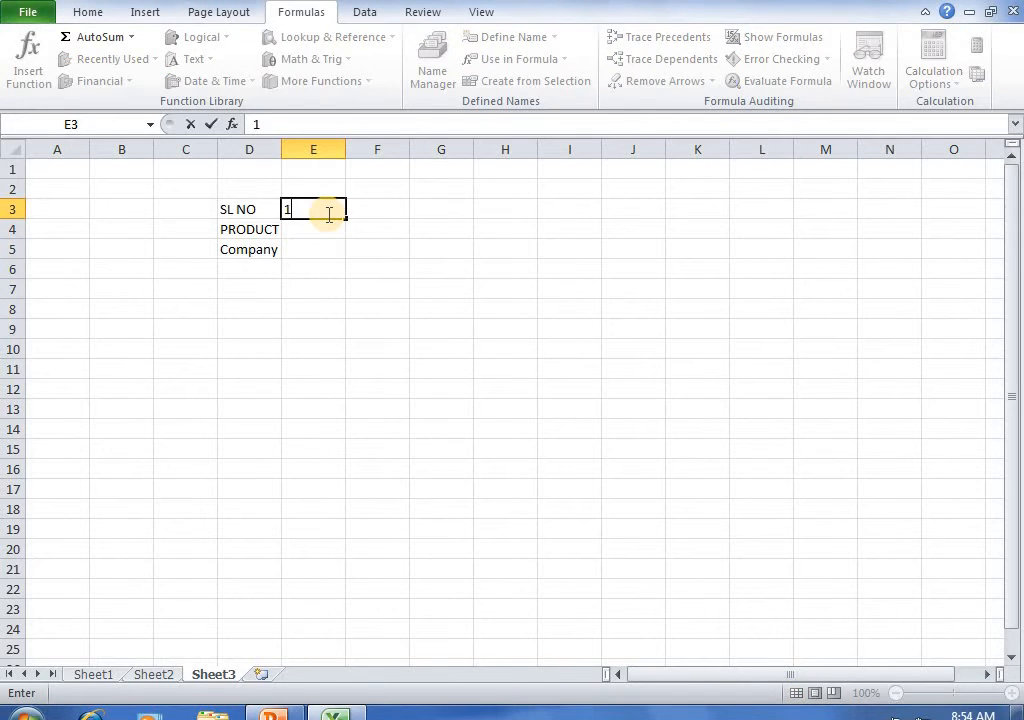
{"action": "key", "text": "Tab"}
{"action": "type", "text": "2"}
{"action": "key", "text": "Tab"}
{"action": "type", "text": "3"}
{"action": "key", "text": "Tab"}
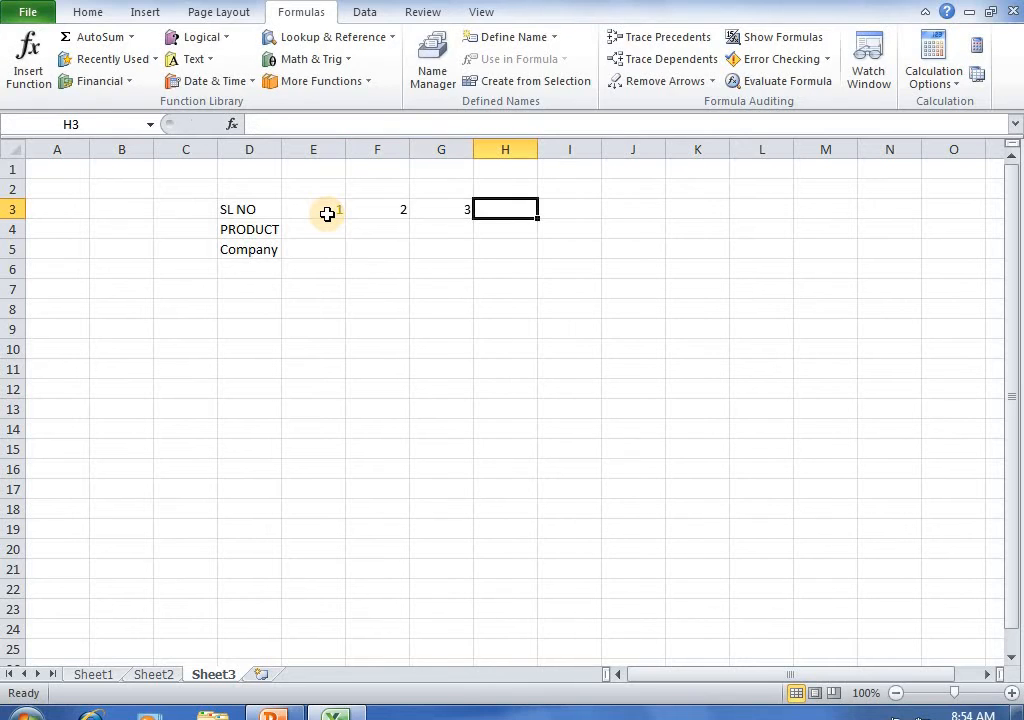
{"action": "type", "text": "4"}
{"action": "key", "text": "Tab"}
{"action": "type", "text": "5"}
{"action": "key", "text": "Tab"}
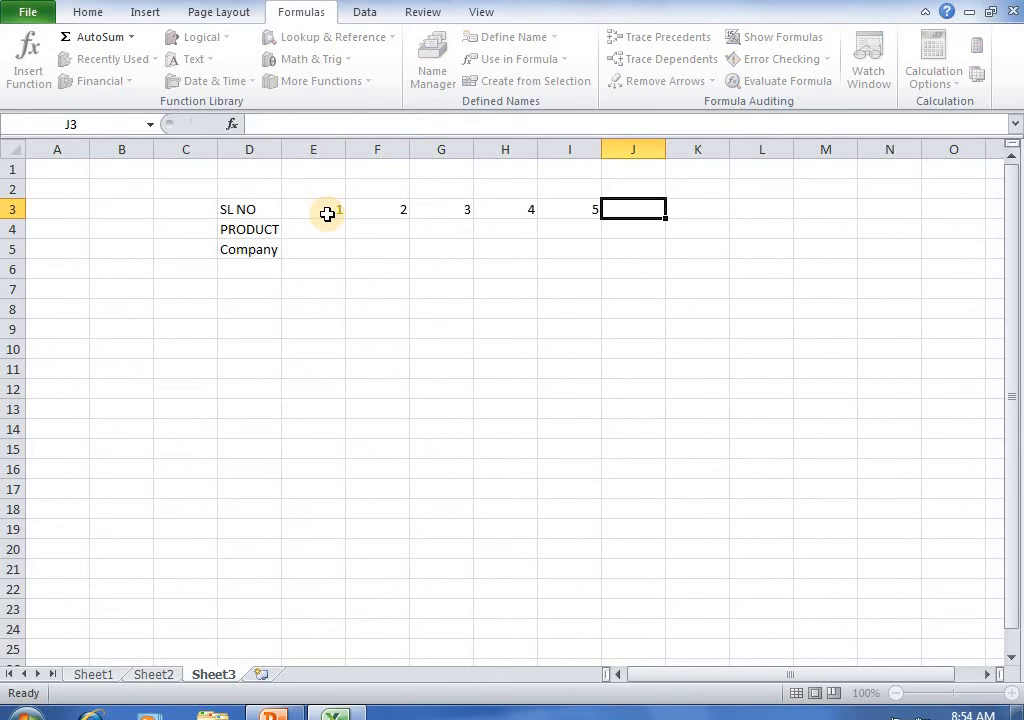
Start an HLOOKUP in E4 with lookup value E3 and table array Sheet1!D20:I22.
{"action": "left_click", "coordinate": [318, 236]}
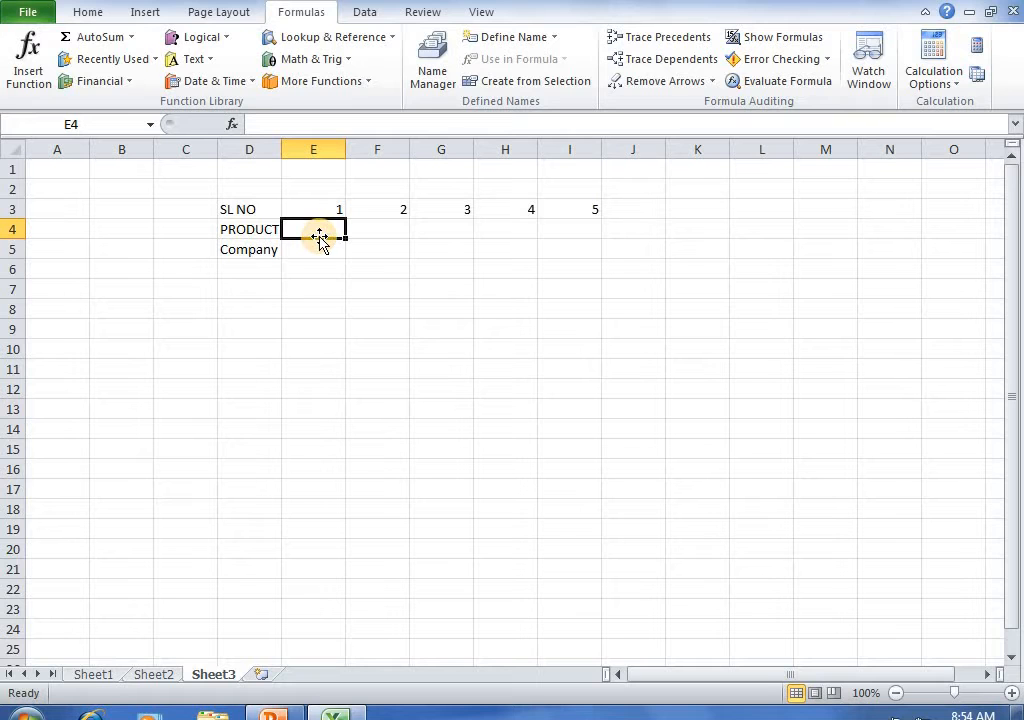
{"action": "left_click", "coordinate": [342, 39]}
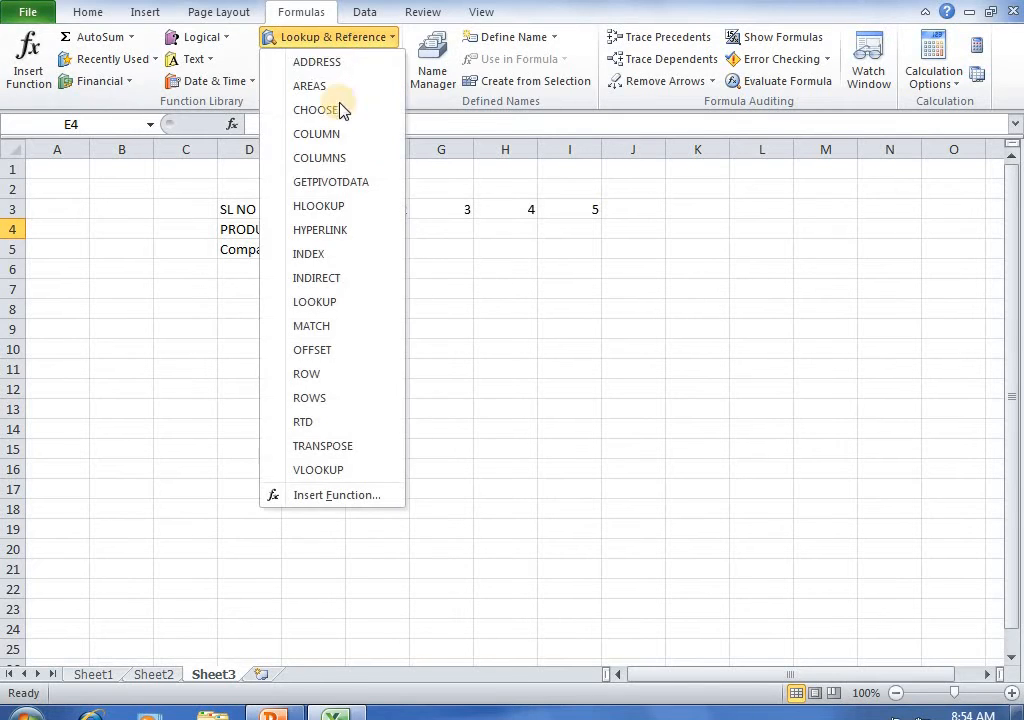
{"action": "left_click", "coordinate": [338, 207]}
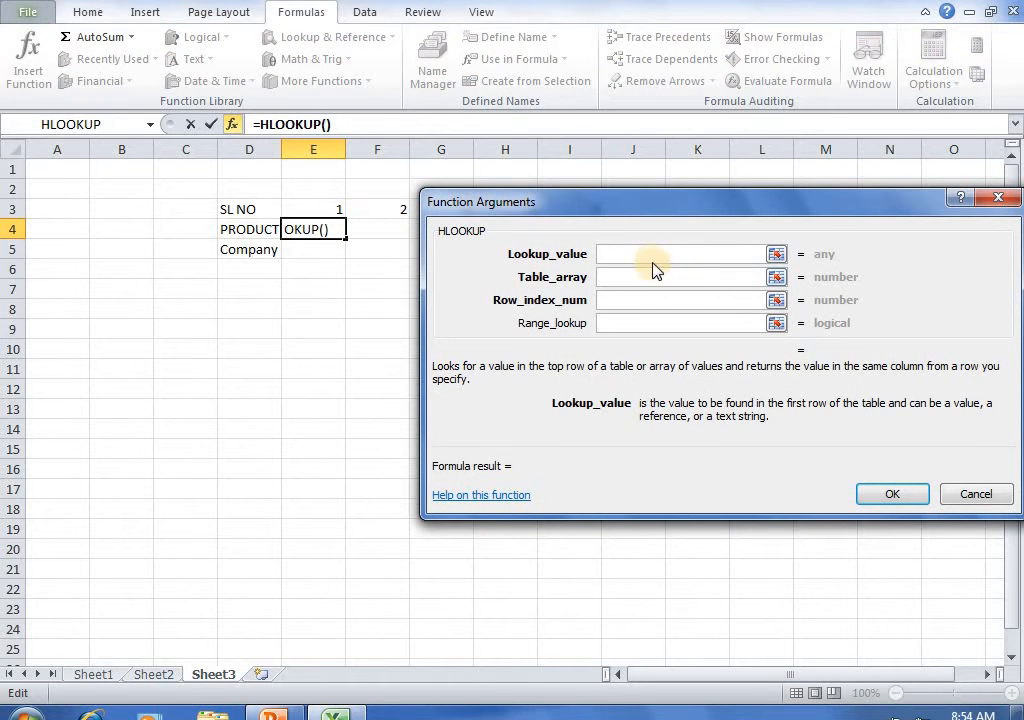
{"action": "left_click", "coordinate": [338, 212]}
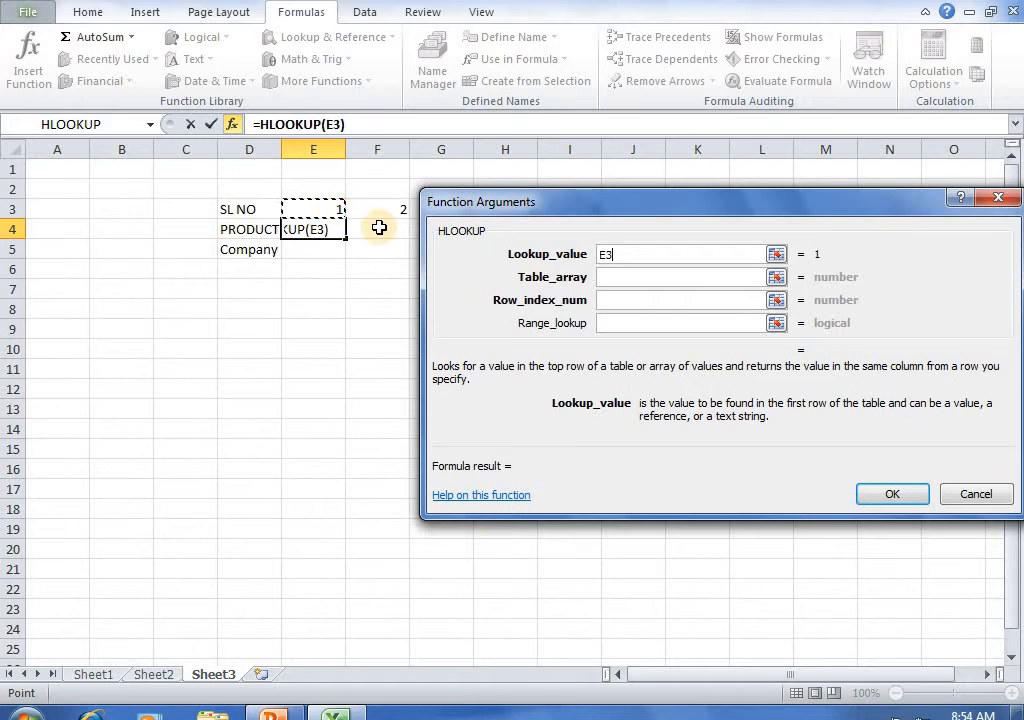
{"action": "left_click", "coordinate": [617, 279]}
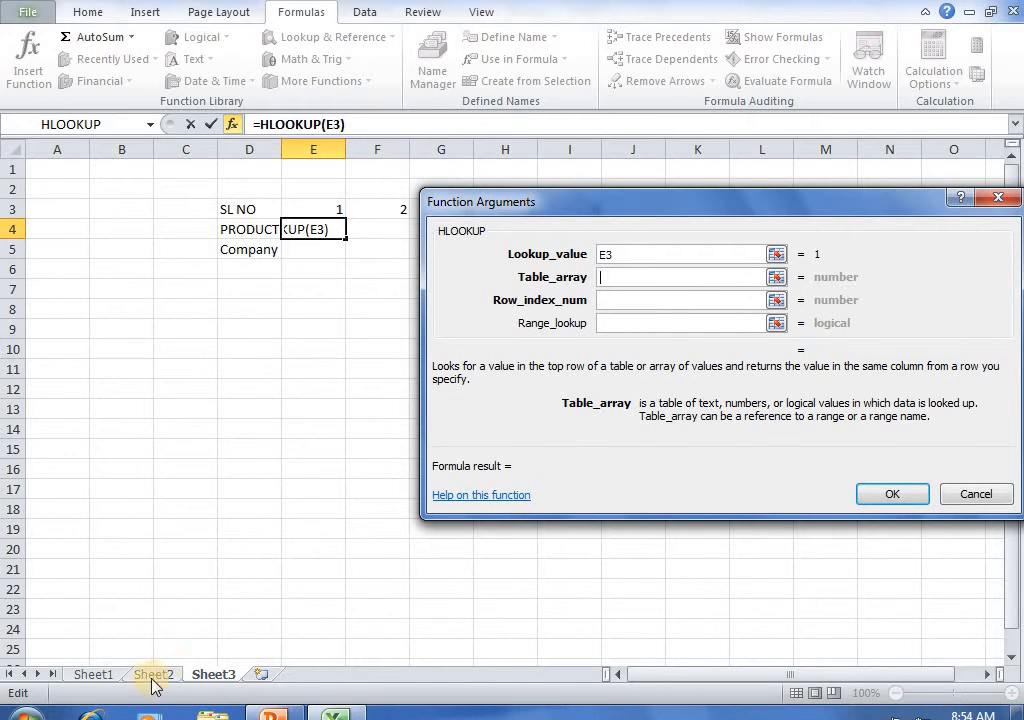
{"action": "left_click", "coordinate": [88, 676]}
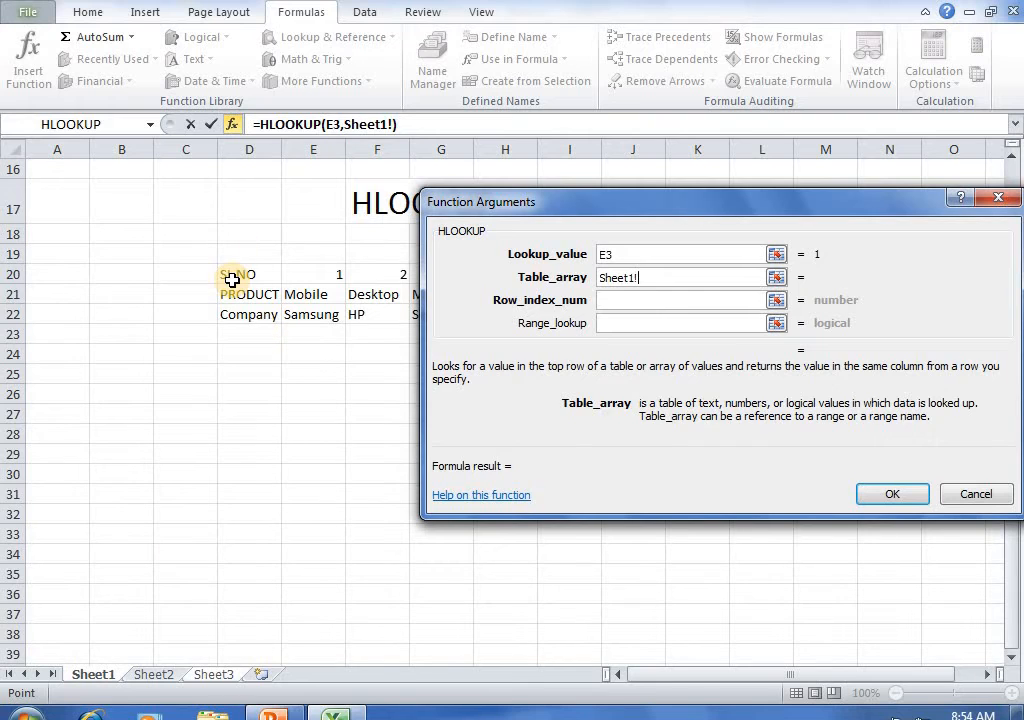
{"action": "left_click_drag", "start_coordinate": [231, 274], "coordinate": [586, 304]}
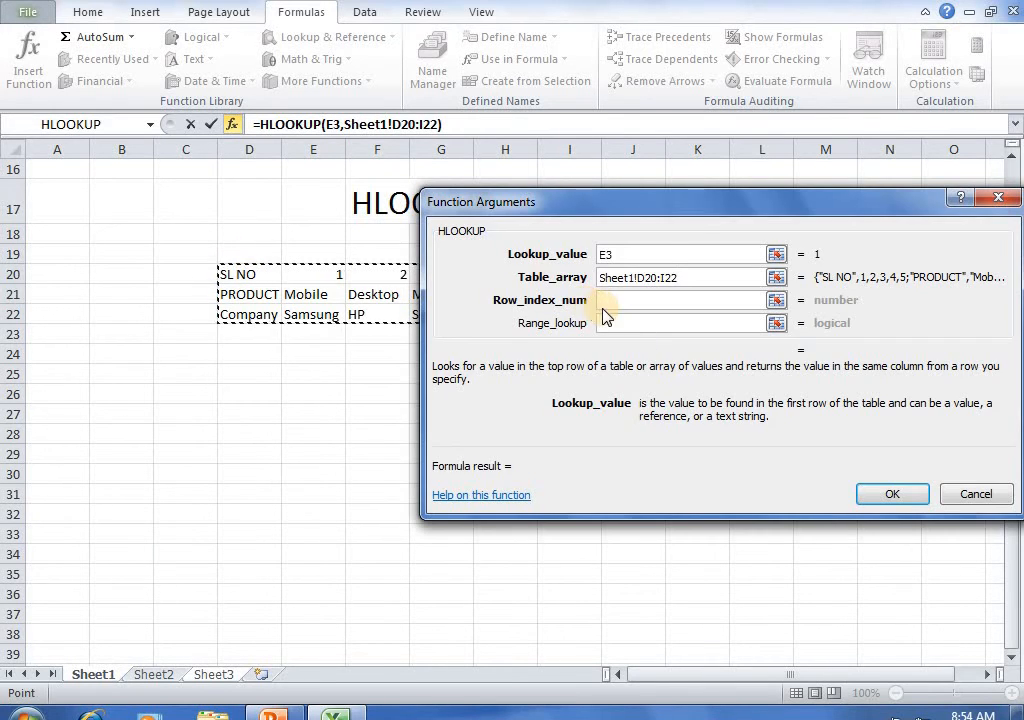
Complete the E4 HLOOKUP with row index 2 and range lookup 0.
{"action": "left_click", "coordinate": [619, 301]}
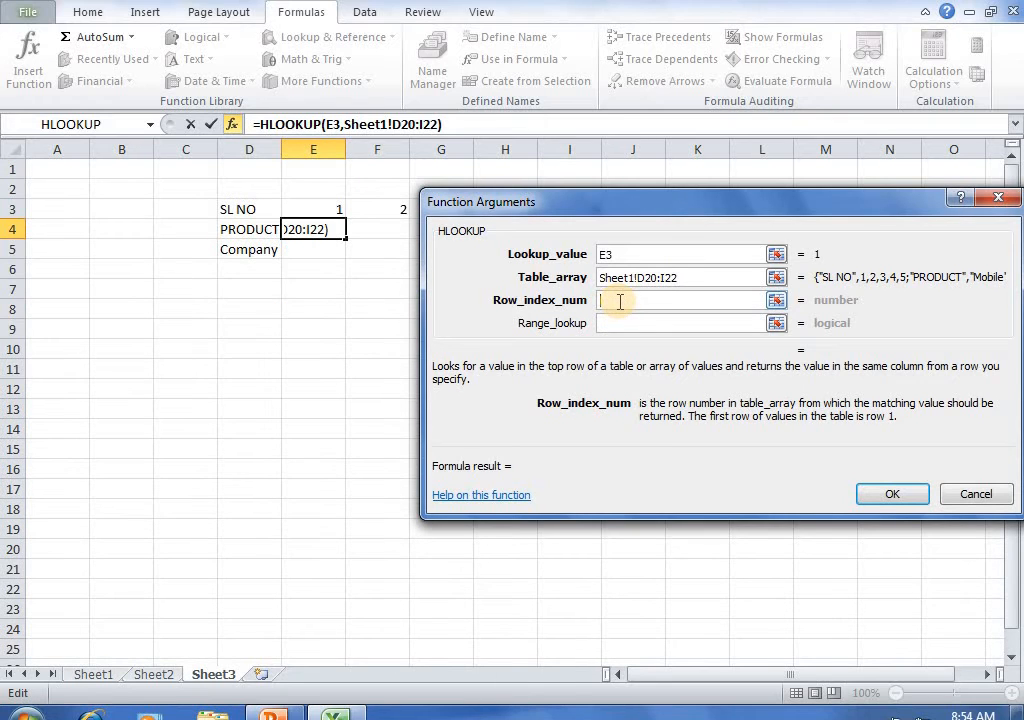
{"action": "type", "text": "2"}
{"action": "left_click", "coordinate": [612, 323]}
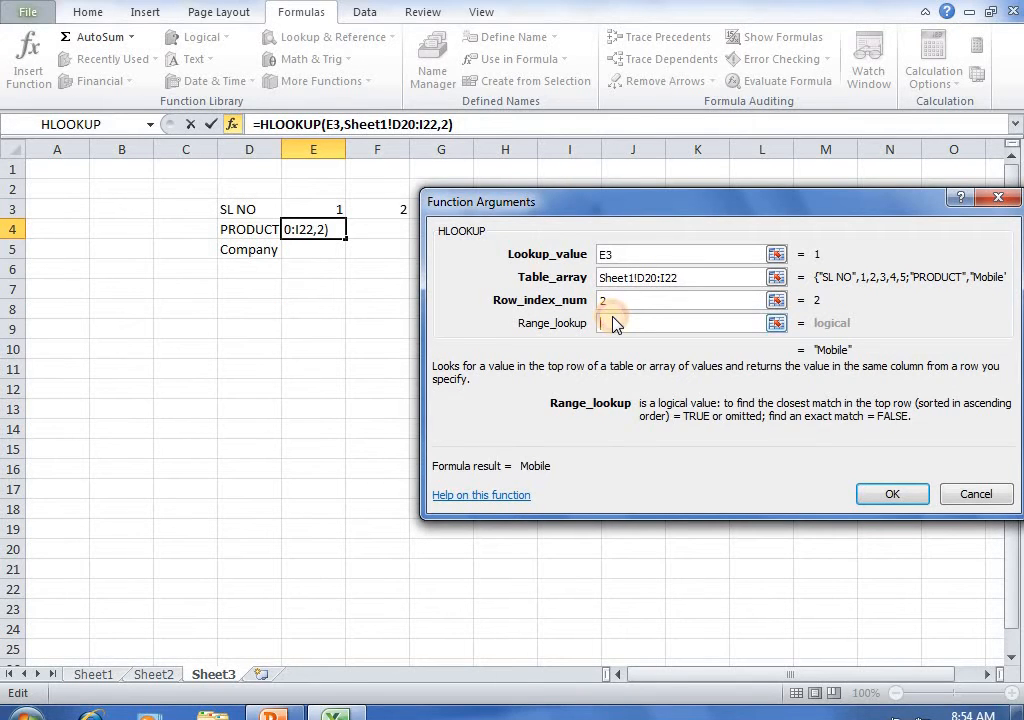
{"action": "type", "text": "0"}
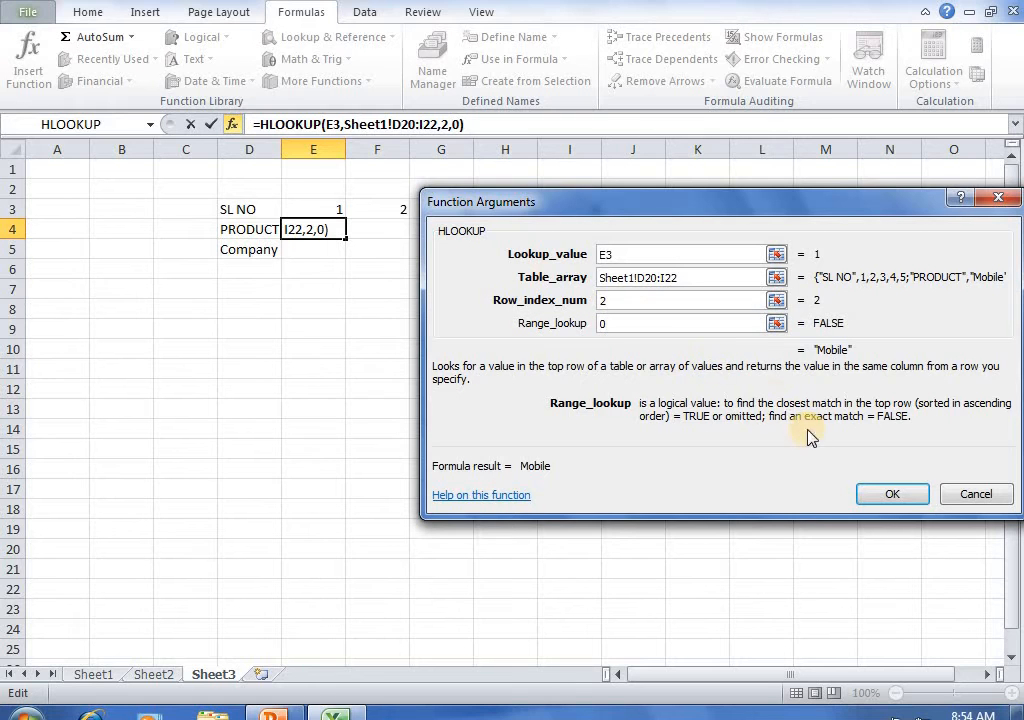
{"action": "left_click", "coordinate": [893, 494]}
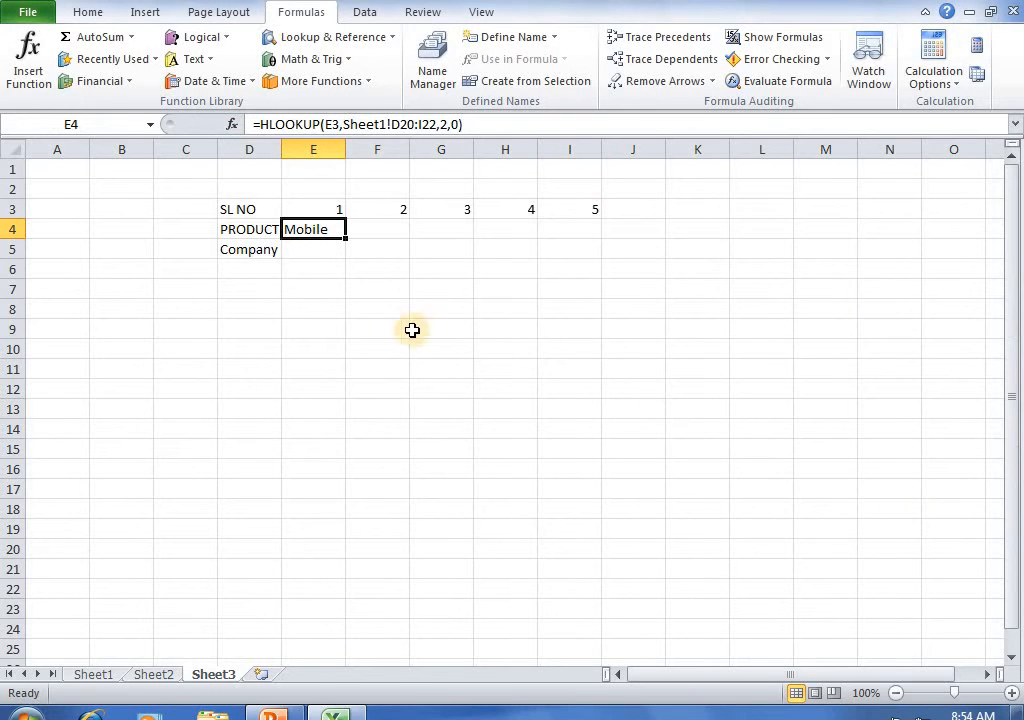
Start an HLOOKUP in E5 with lookup value E3 and table array Sheet1!D20:I22.
{"action": "left_click", "coordinate": [326, 251]}
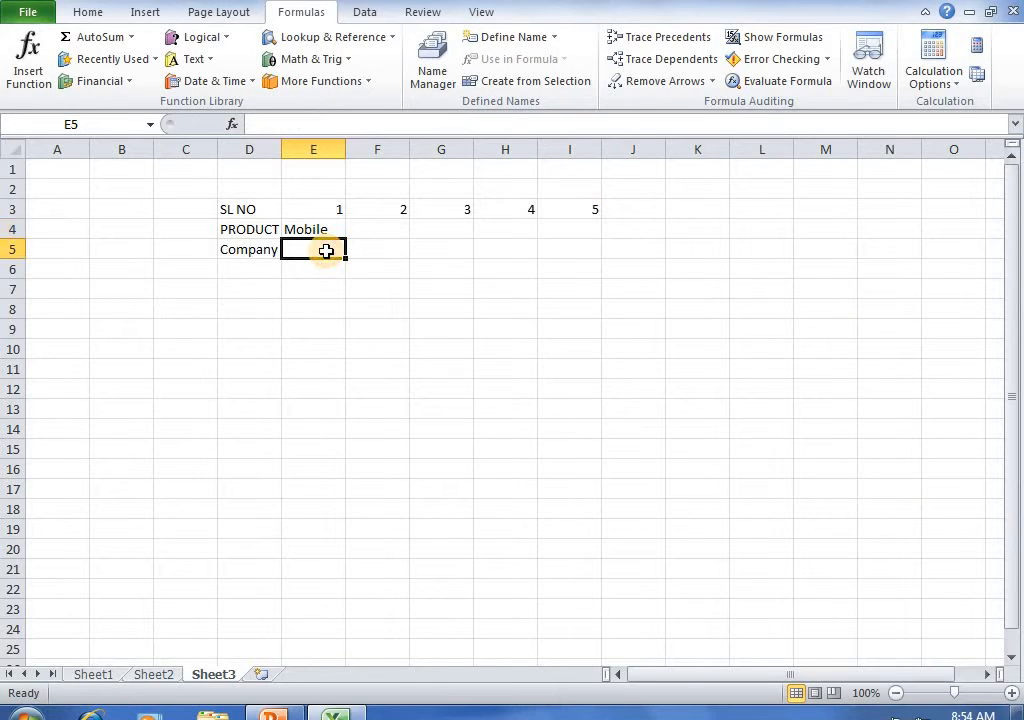
{"action": "left_click", "coordinate": [343, 37]}
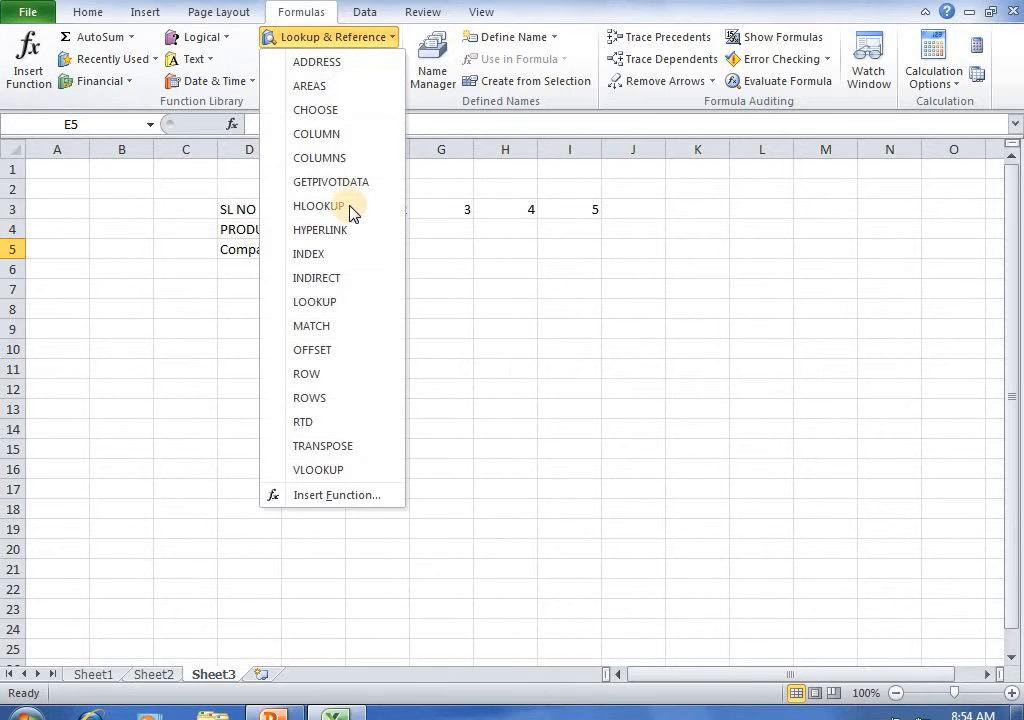
{"action": "left_click", "coordinate": [340, 207]}
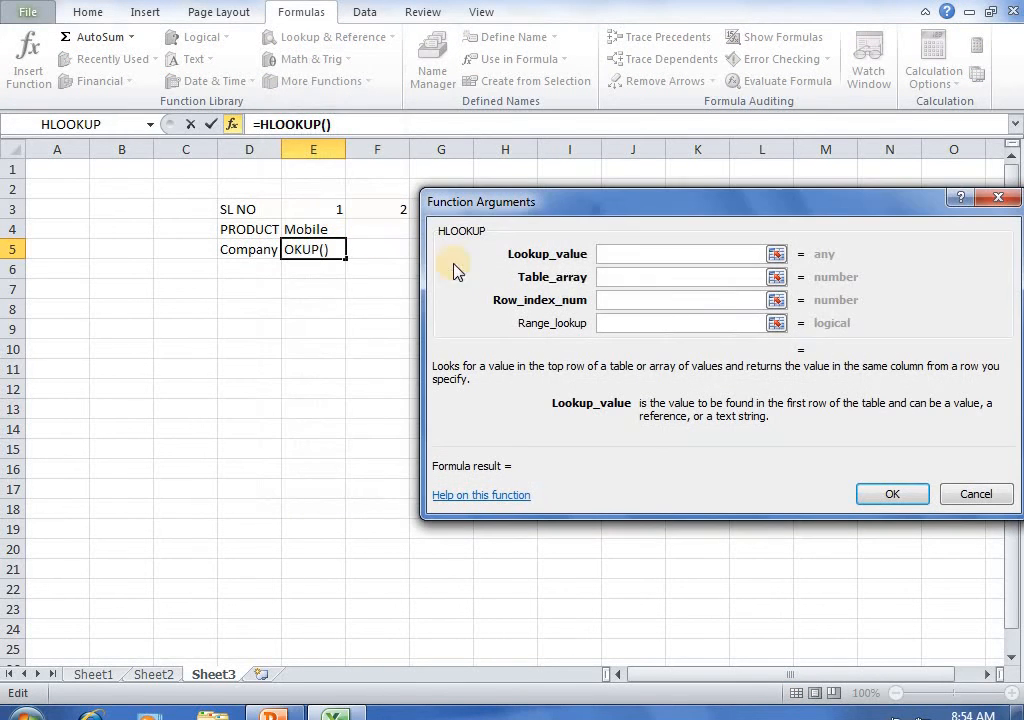
{"action": "left_click", "coordinate": [334, 212]}
{"action": "left_click", "coordinate": [624, 280]}
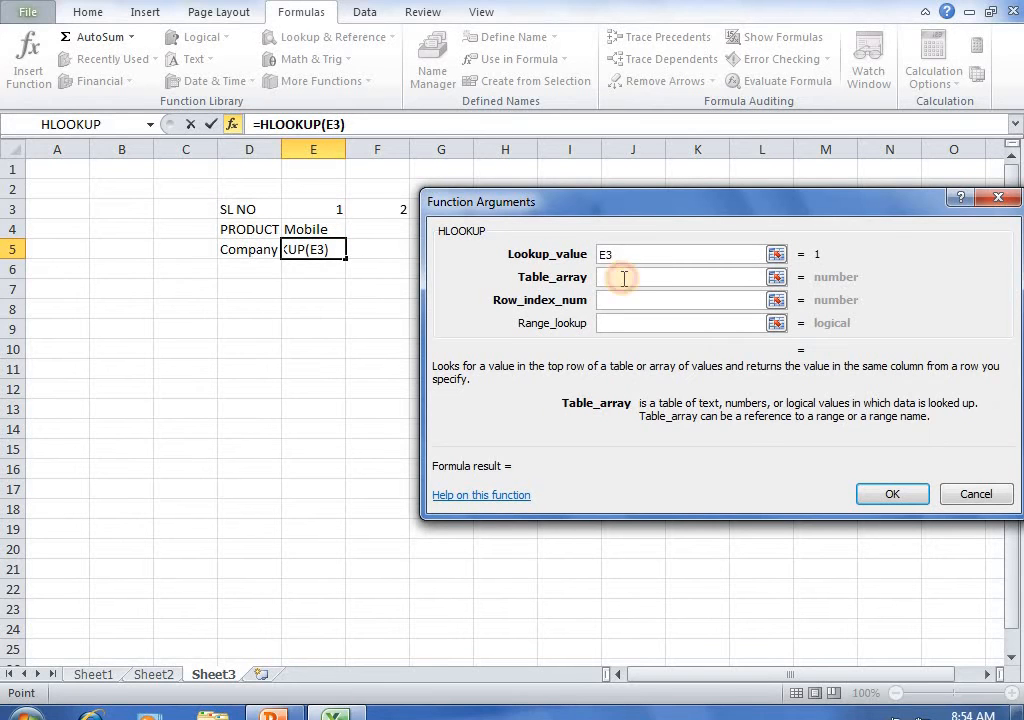
{"action": "left_click", "coordinate": [90, 676]}
{"action": "left_click_drag", "start_coordinate": [251, 272], "coordinate": [574, 318]}
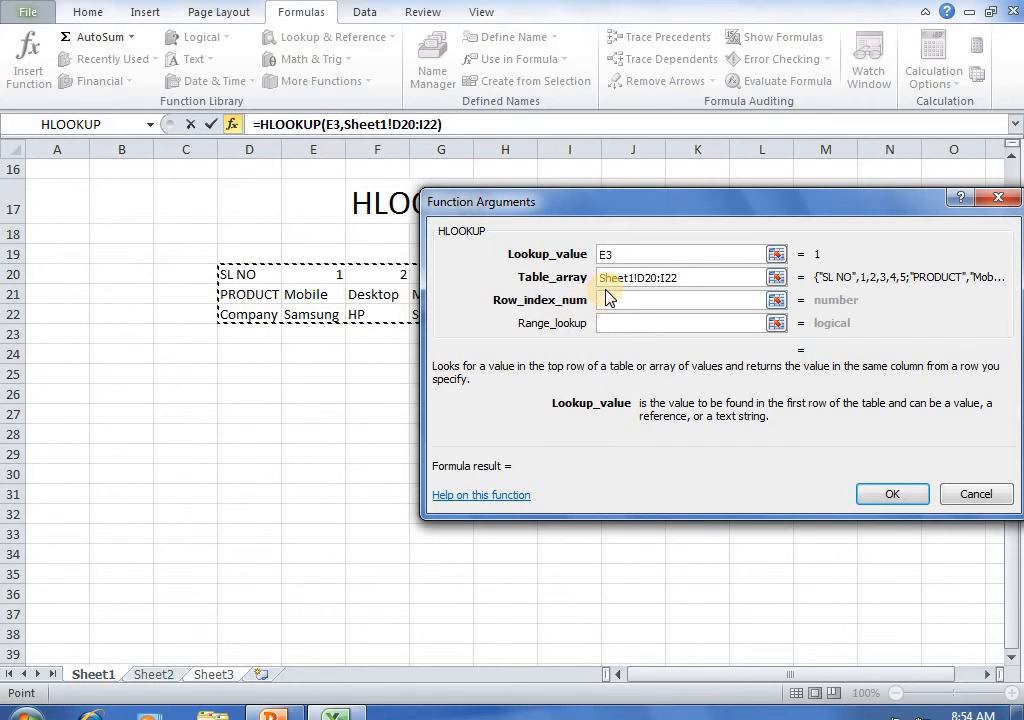
Complete the E5 HLOOKUP with row index 3 and range lookup 0.
{"action": "left_click", "coordinate": [614, 303]}
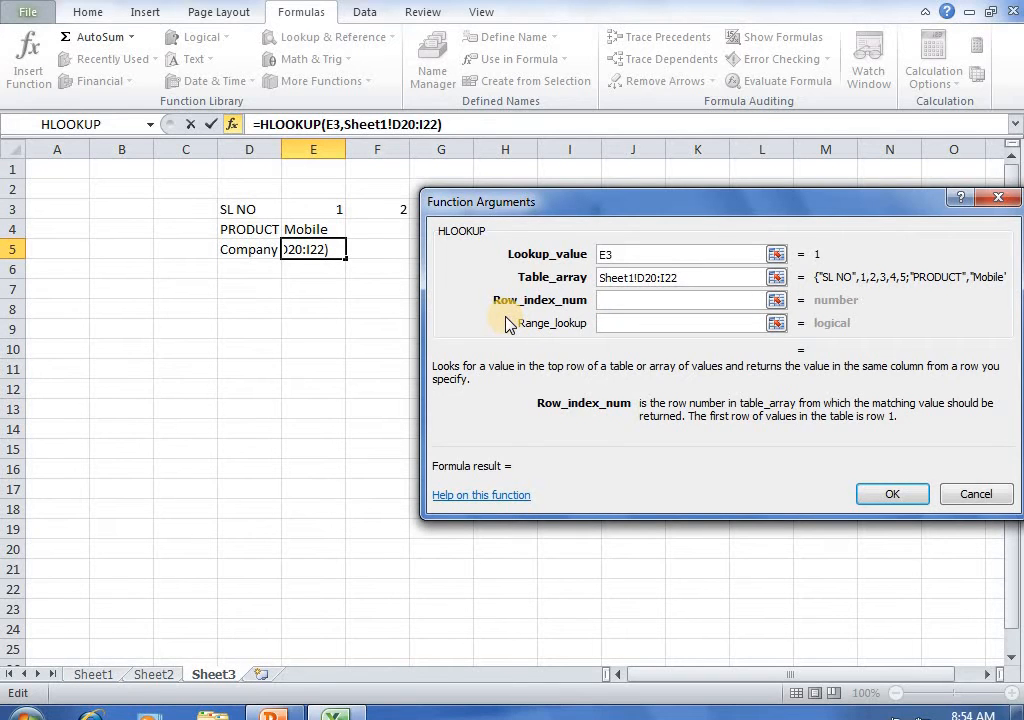
{"action": "type", "text": "3"}
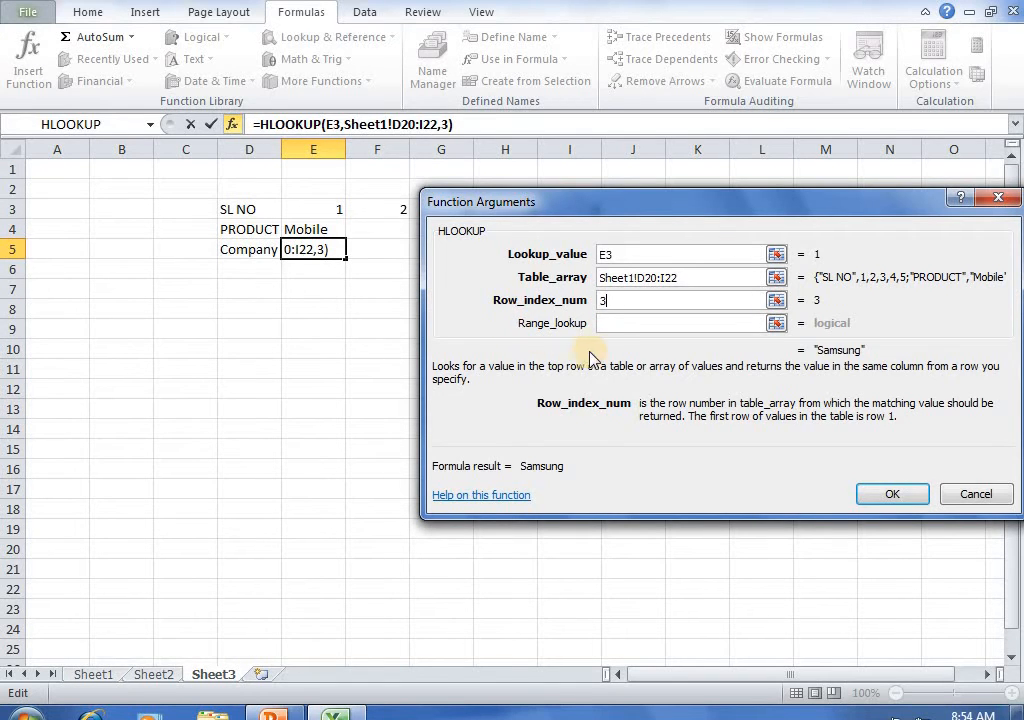
{"action": "left_click", "coordinate": [618, 329]}
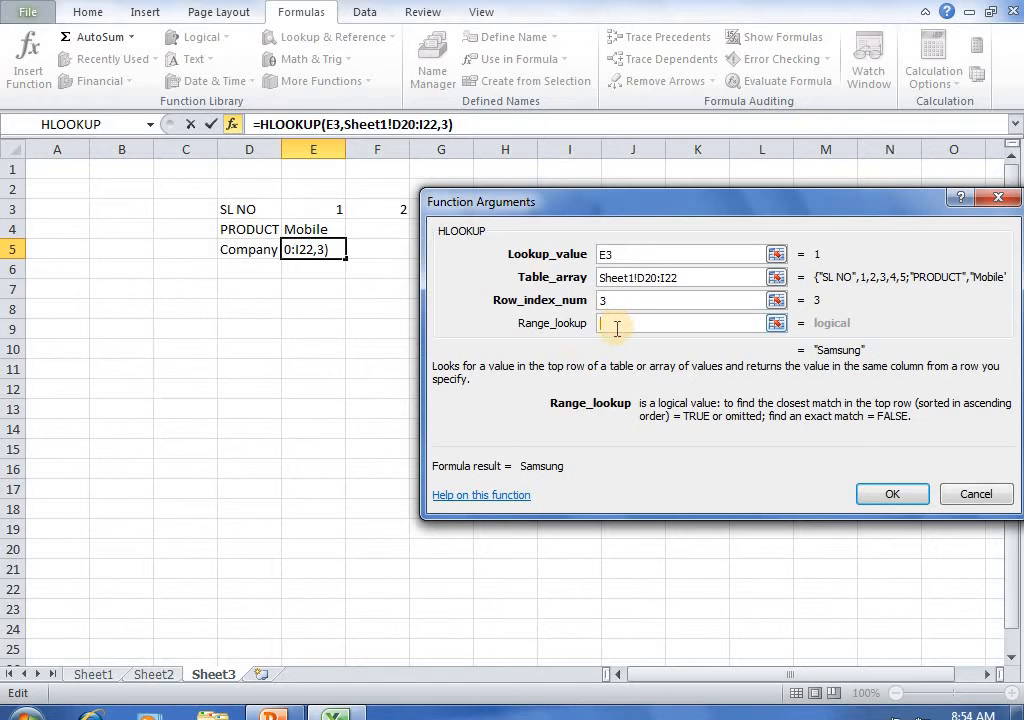
{"action": "type", "text": "0"}
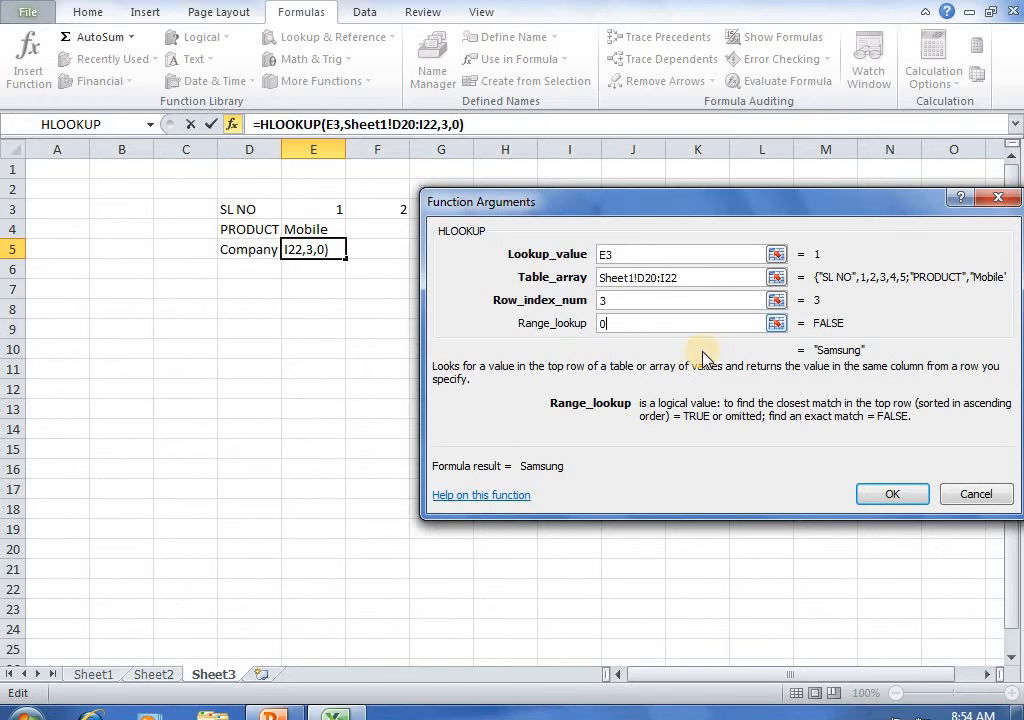
{"action": "left_click", "coordinate": [888, 496]}
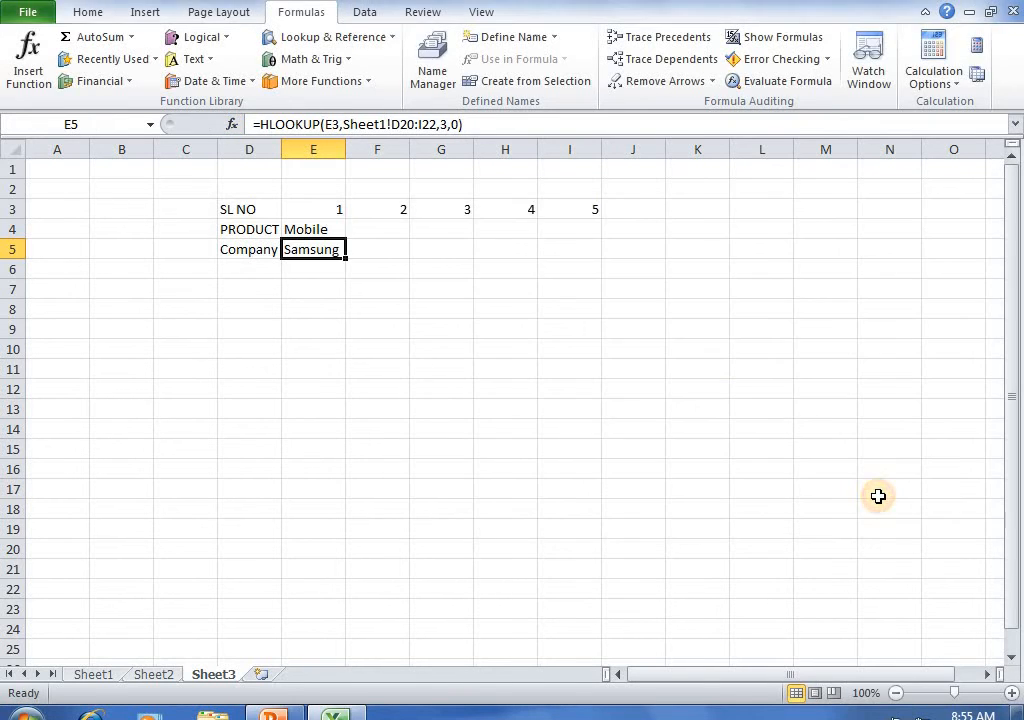
Start an HLOOKUP in F4 with lookup value F3 and table array Sheet1!D20:J22.
{"action": "left_click", "coordinate": [383, 234]}
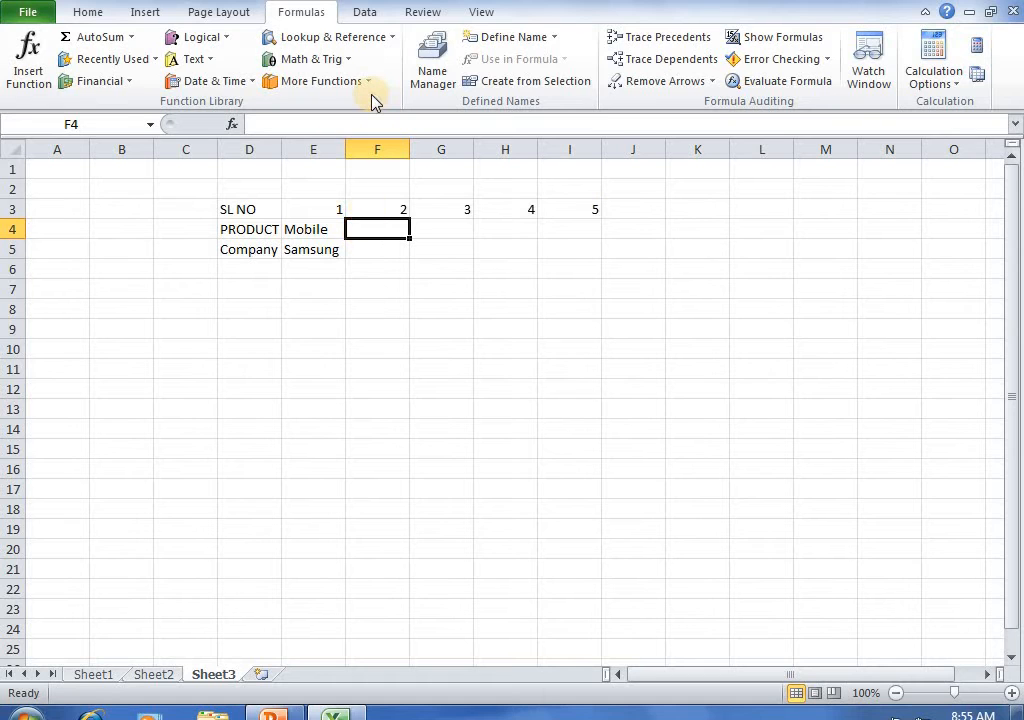
{"action": "left_click", "coordinate": [360, 44]}
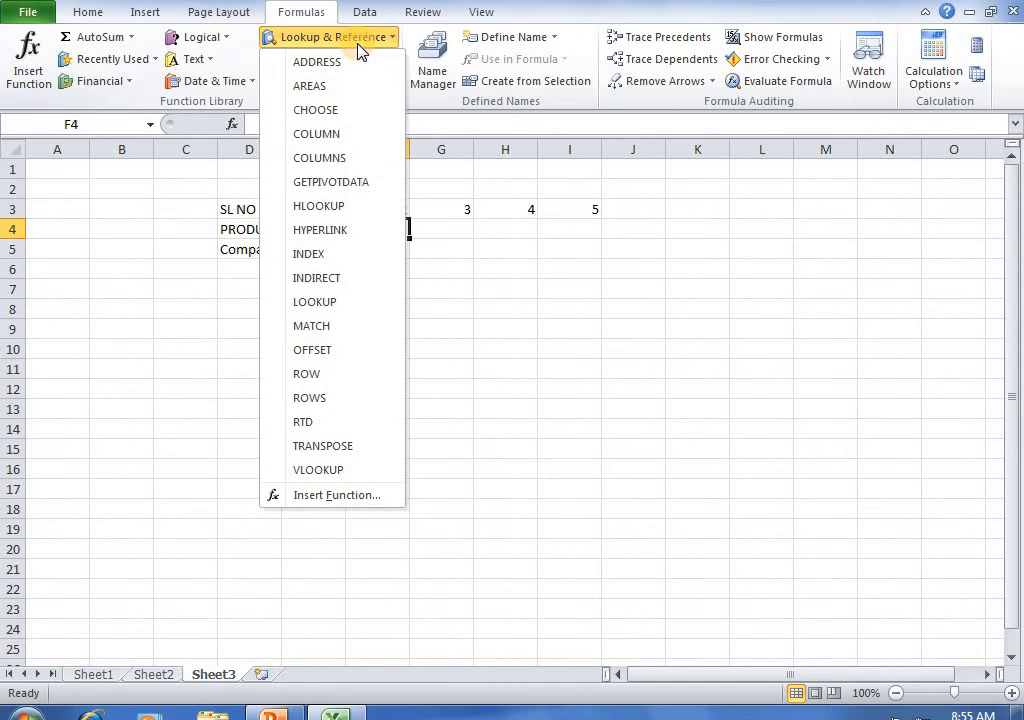
{"action": "left_click", "coordinate": [359, 205]}
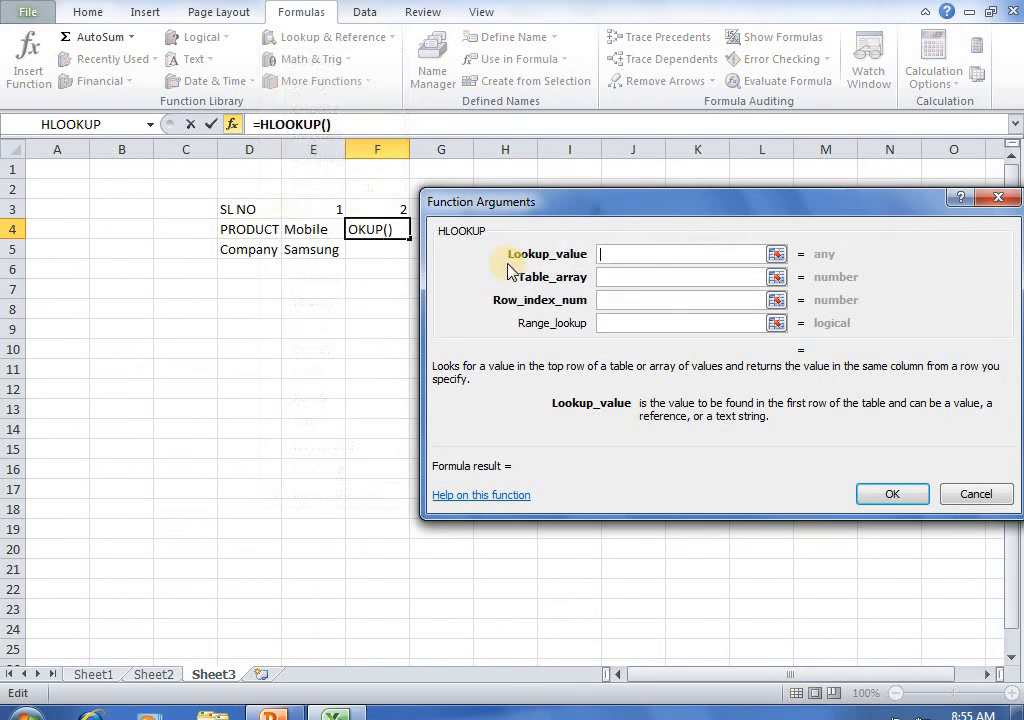
{"action": "left_click", "coordinate": [397, 210]}
{"action": "left_click", "coordinate": [611, 277]}
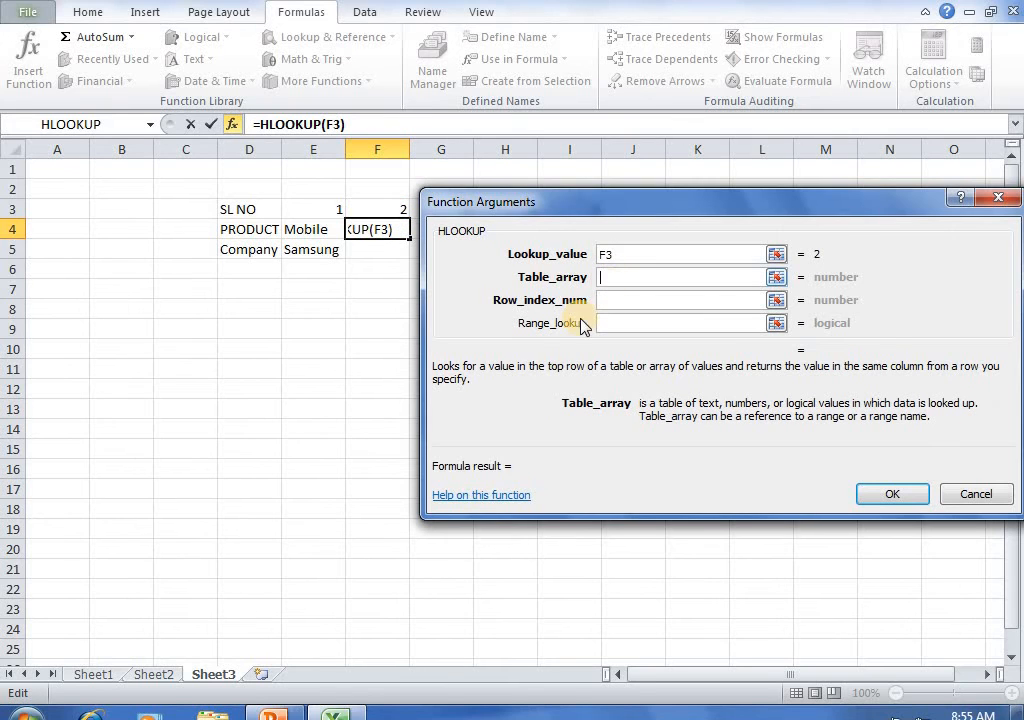
{"action": "left_click", "coordinate": [93, 675]}
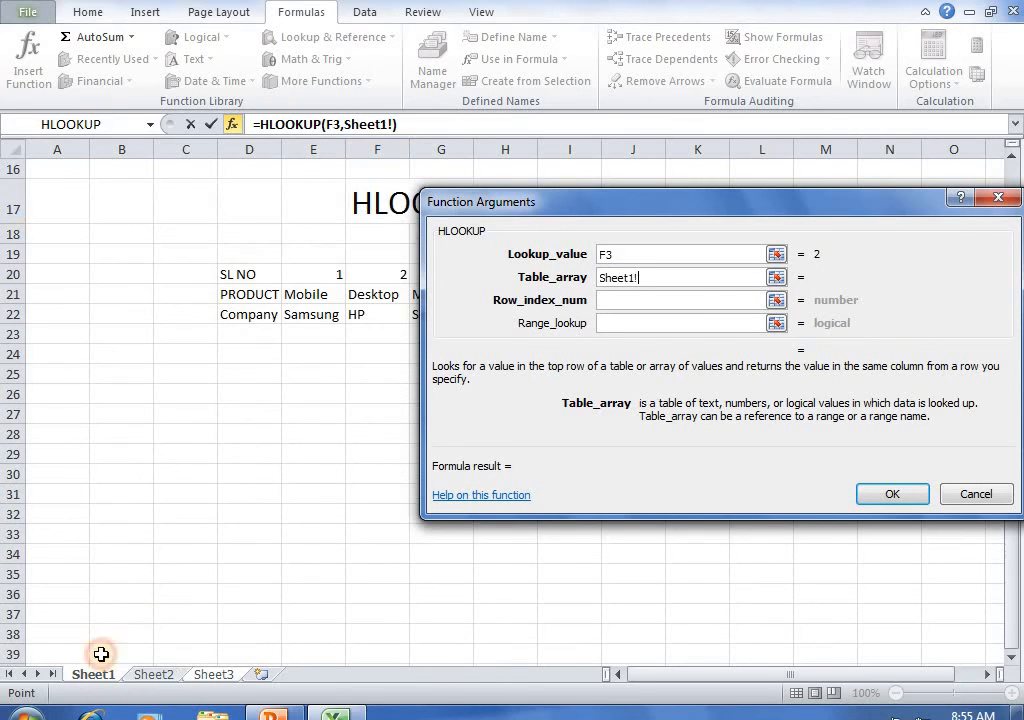
{"action": "left_click_drag", "start_coordinate": [238, 272], "coordinate": [614, 306]}
Complete the F4 HLOOKUP with row index 2 and range lookup 0.
{"action": "left_click", "coordinate": [613, 301]}
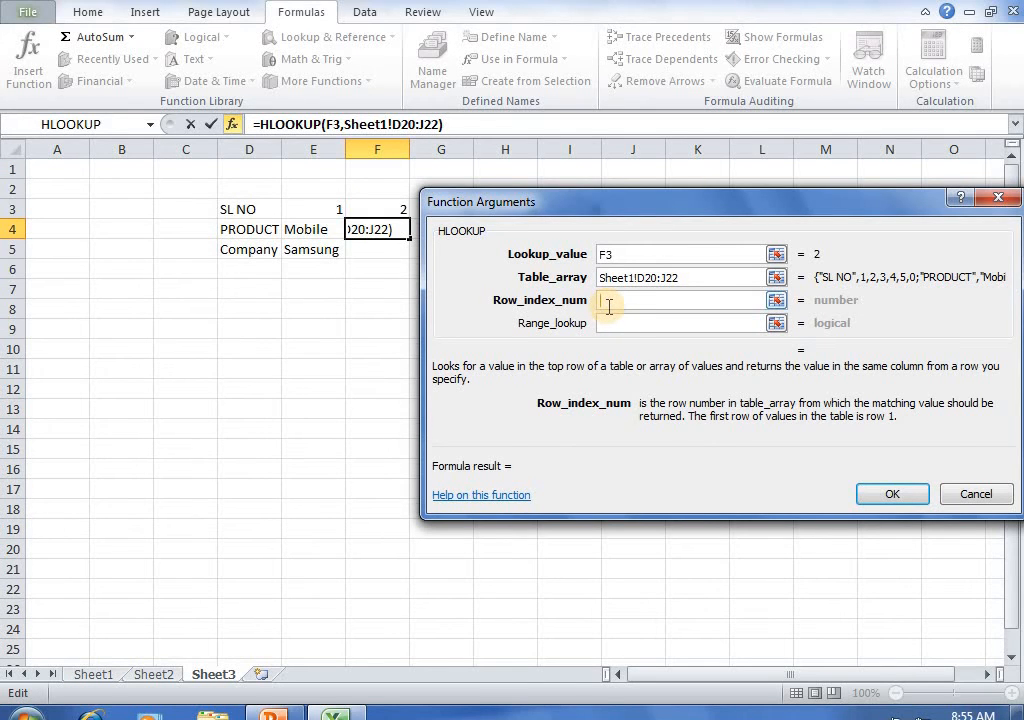
{"action": "type", "text": "2"}
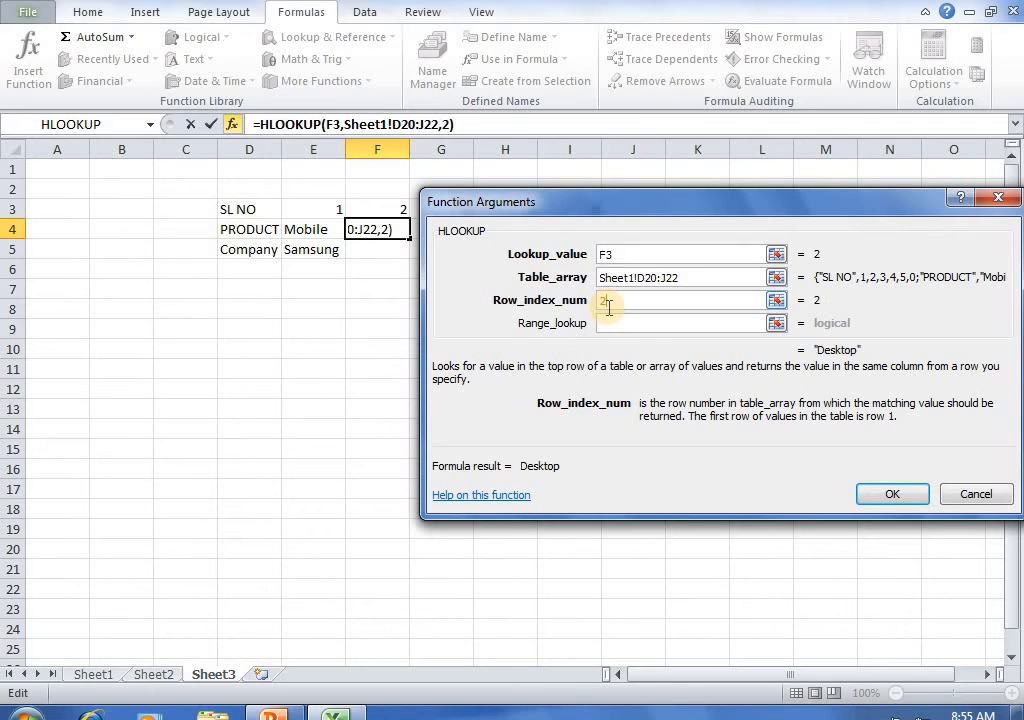
{"action": "left_click", "coordinate": [615, 324]}
{"action": "type", "text": "0"}
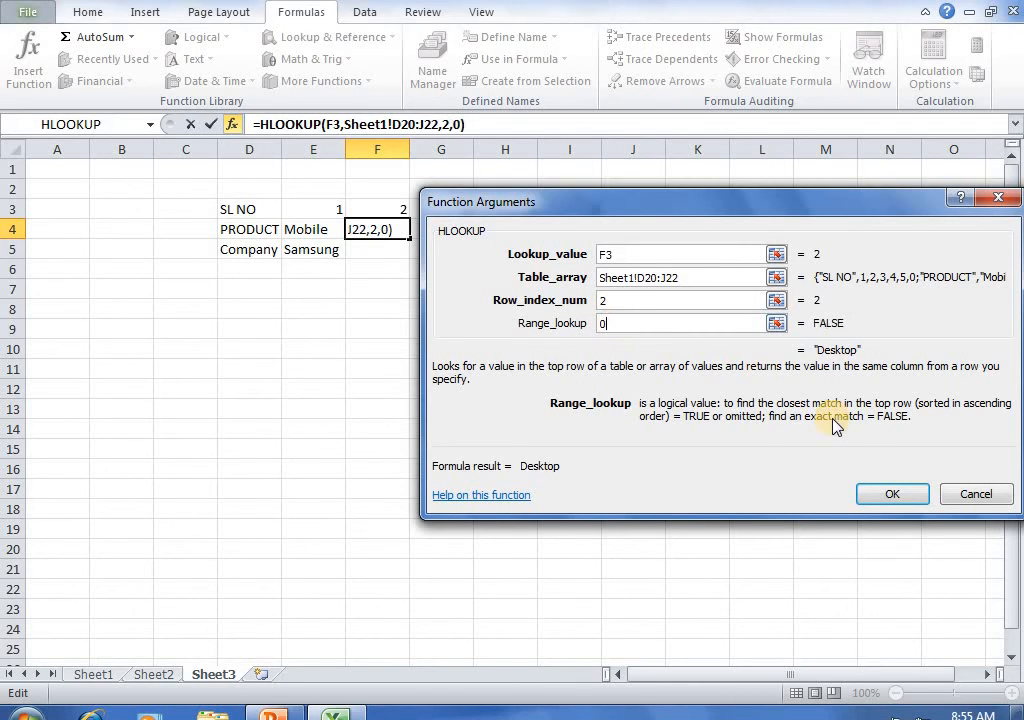
{"action": "left_click", "coordinate": [893, 493]}
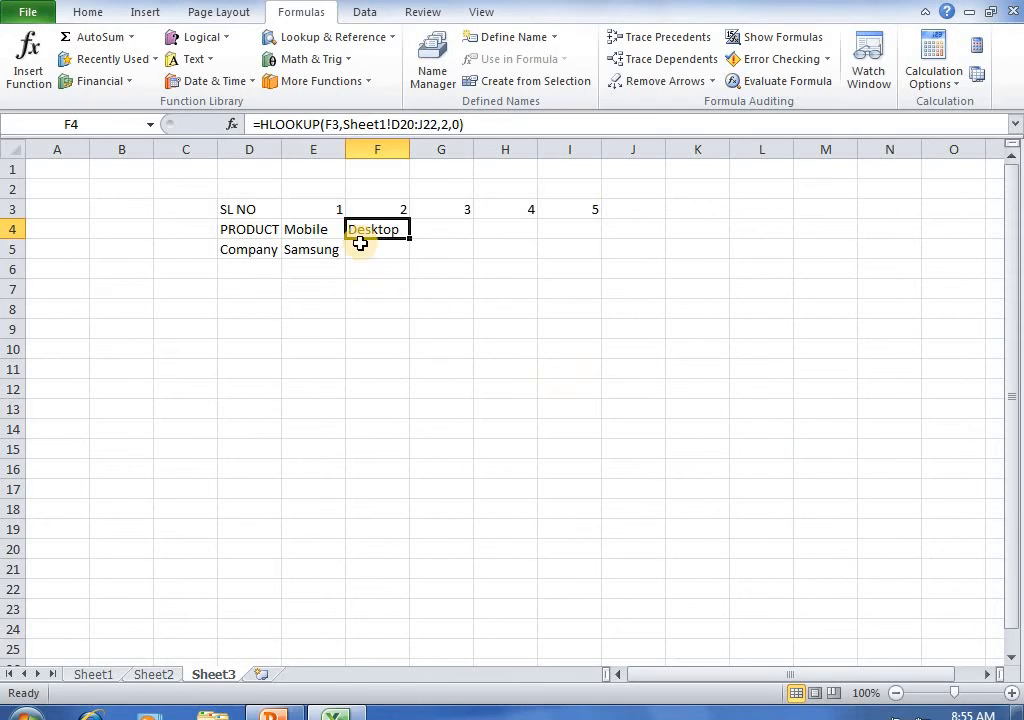
Start an HLOOKUP in G4 with lookup value G3 and table array Sheet1!D20:J23.
{"action": "left_click", "coordinate": [431, 234]}
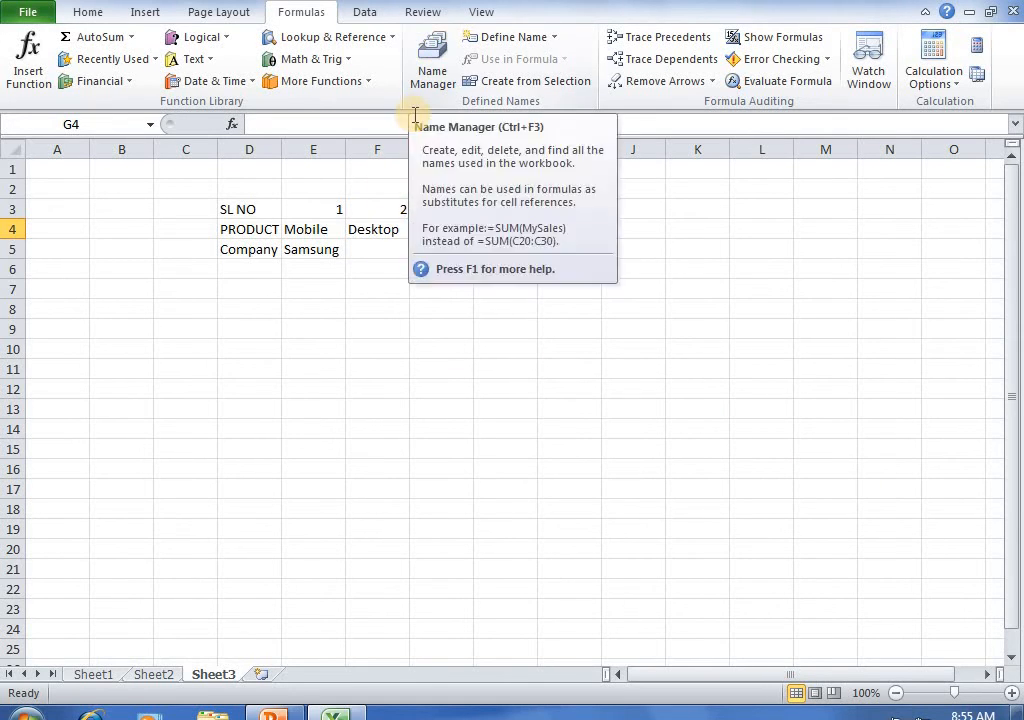
{"action": "left_click", "coordinate": [370, 40]}
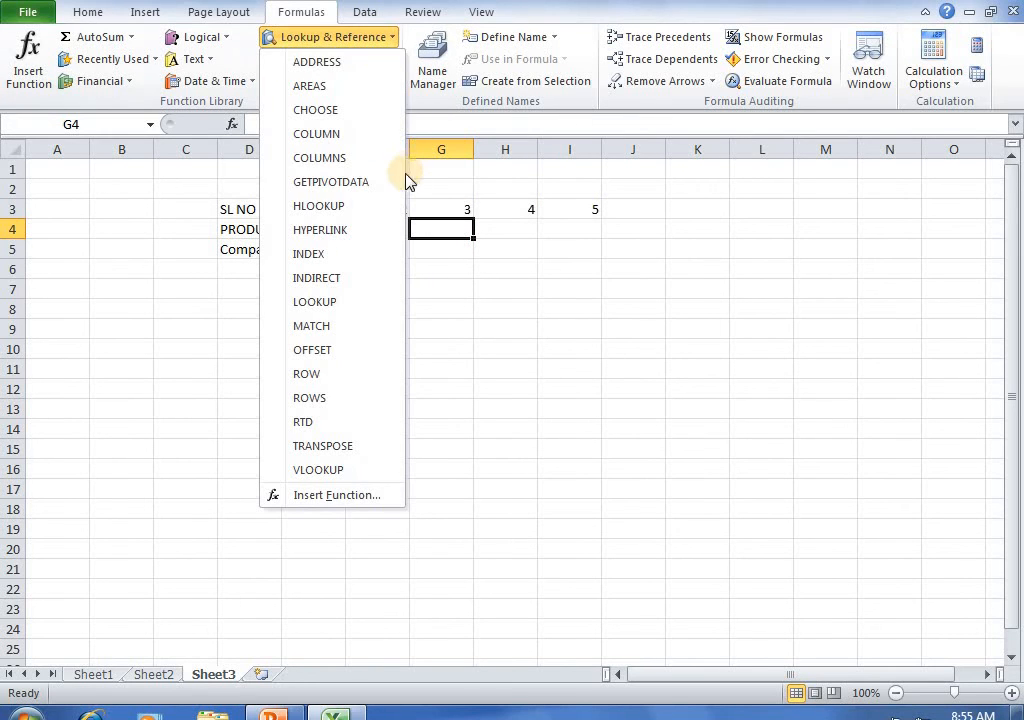
{"action": "left_click", "coordinate": [315, 209]}
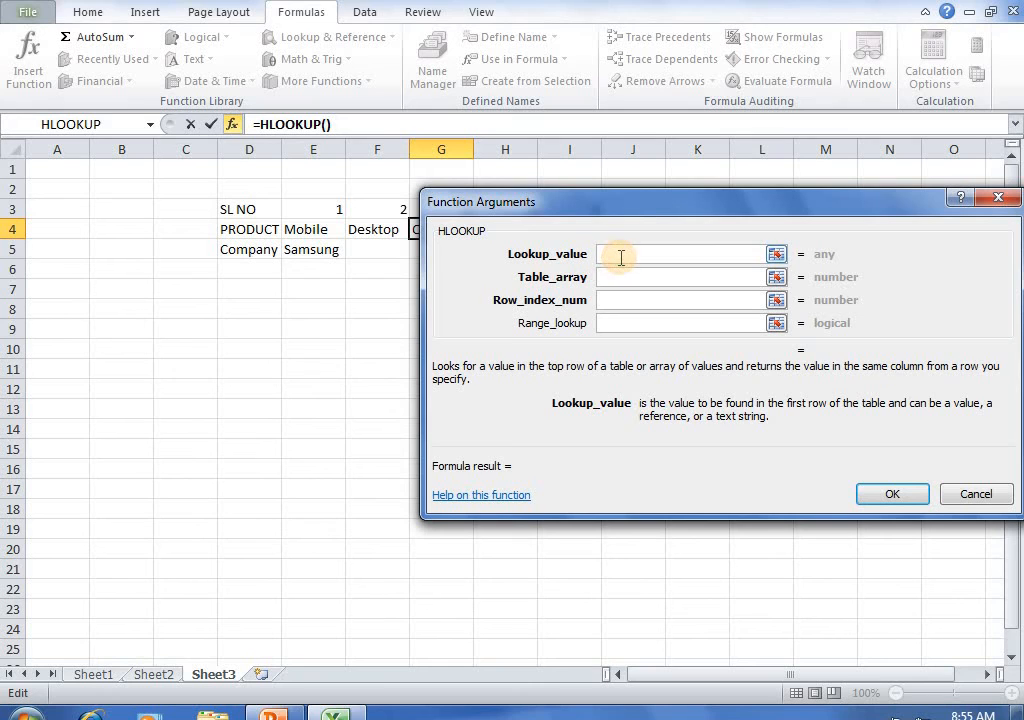
{"action": "left_click_drag", "start_coordinate": [610, 203], "coordinate": [611, 291]}
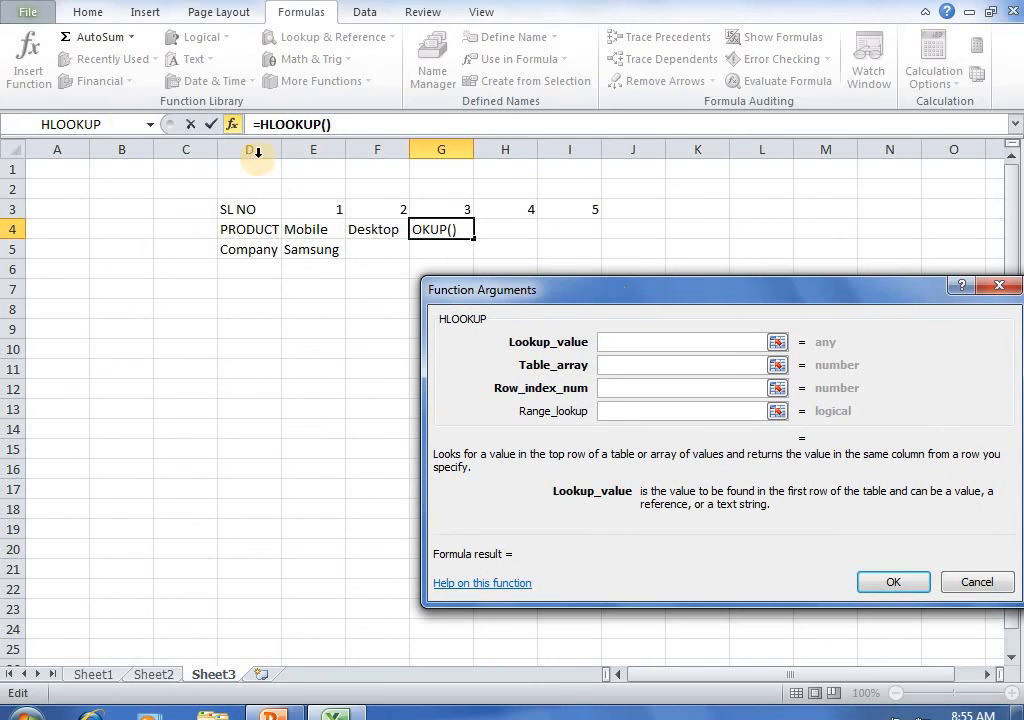
{"action": "left_click", "coordinate": [443, 207]}
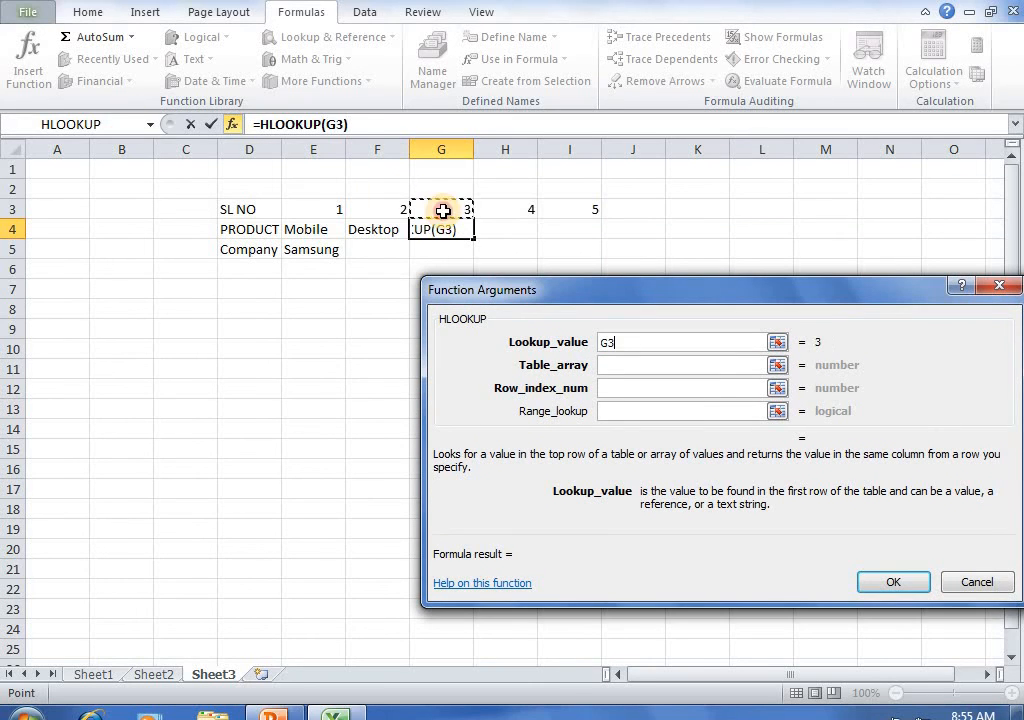
{"action": "left_click", "coordinate": [613, 369]}
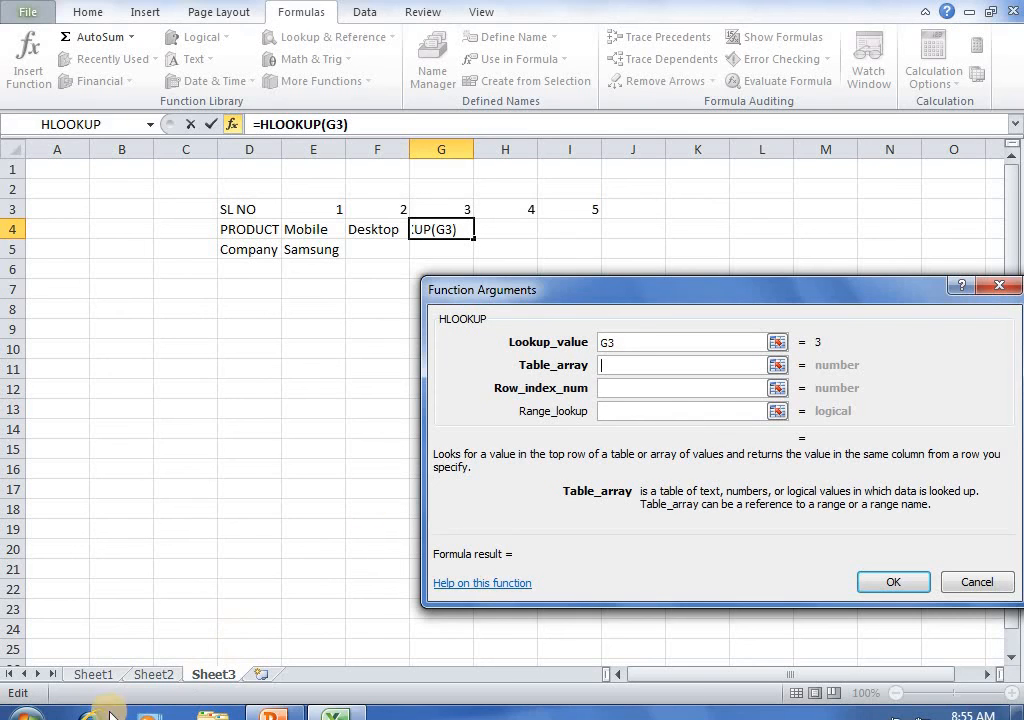
{"action": "left_click", "coordinate": [92, 676]}
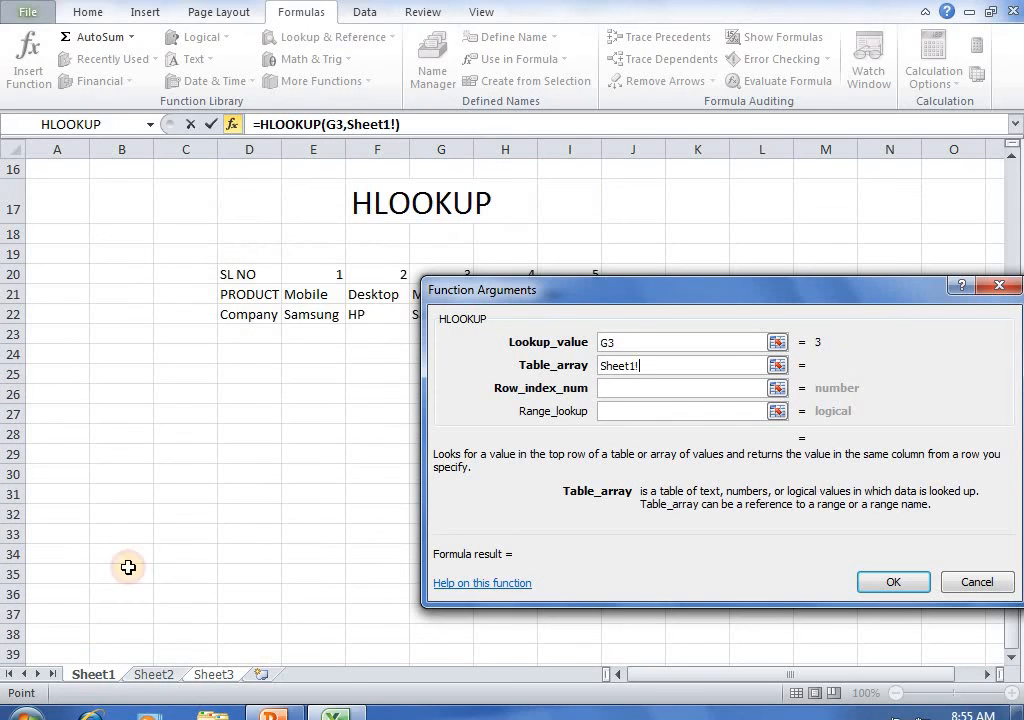
{"action": "left_click", "coordinate": [250, 277]}
{"action": "left_click_drag", "start_coordinate": [277, 287], "coordinate": [631, 338]}
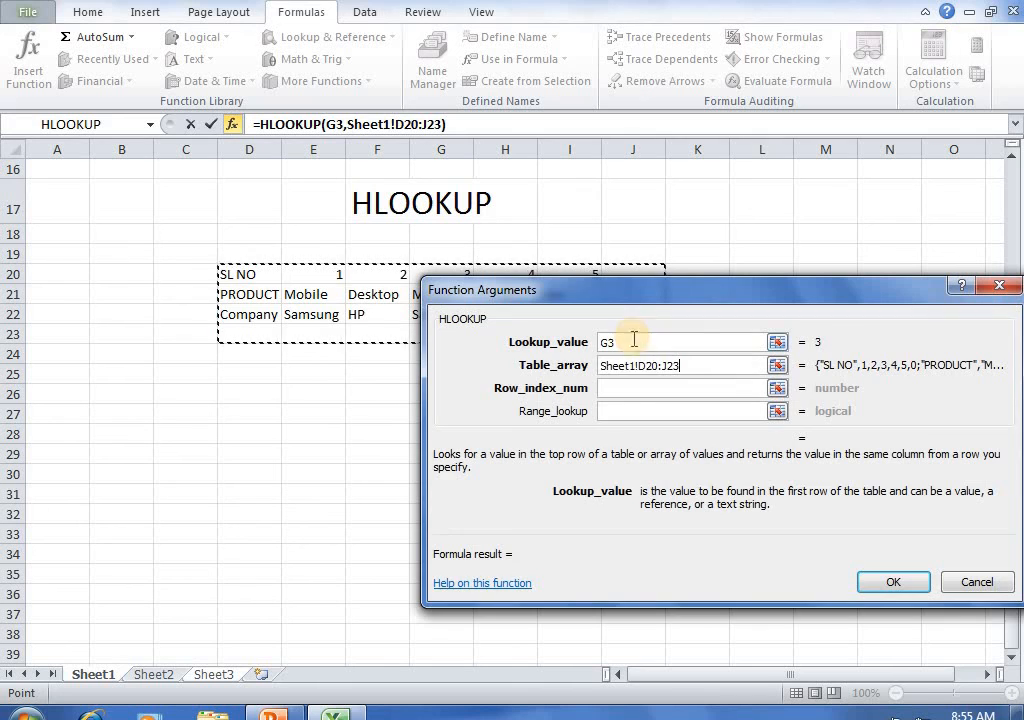
Complete the G4 HLOOKUP with row index 2 and range lookup 0, and fill it across through I4.
{"action": "left_click", "coordinate": [635, 389]}
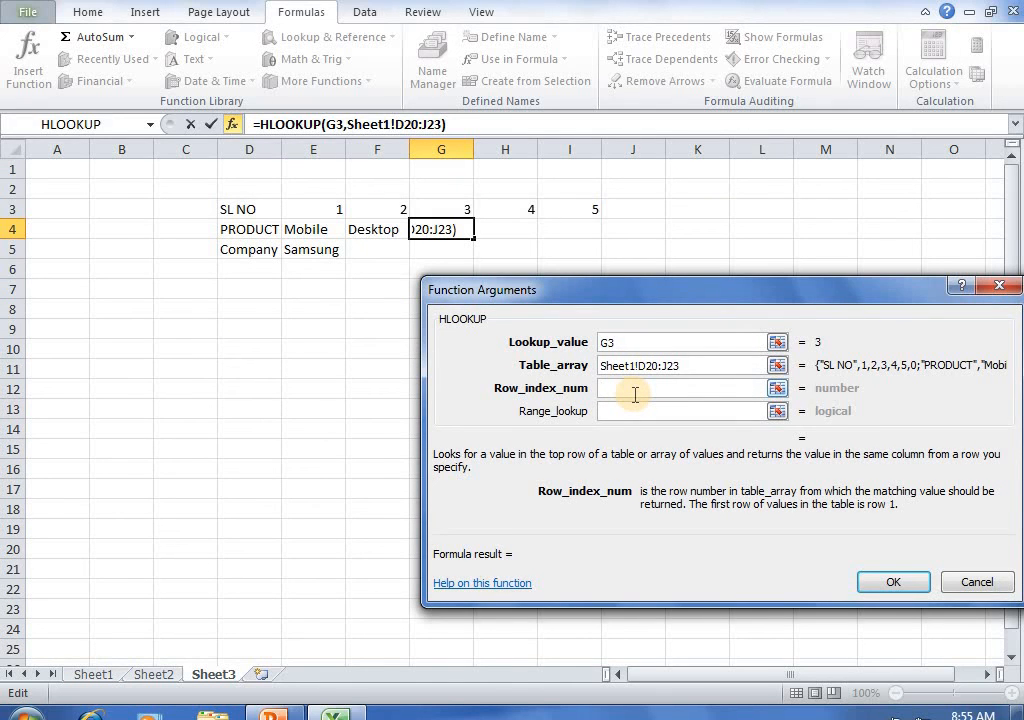
{"action": "type", "text": "2"}
{"action": "left_click", "coordinate": [645, 411]}
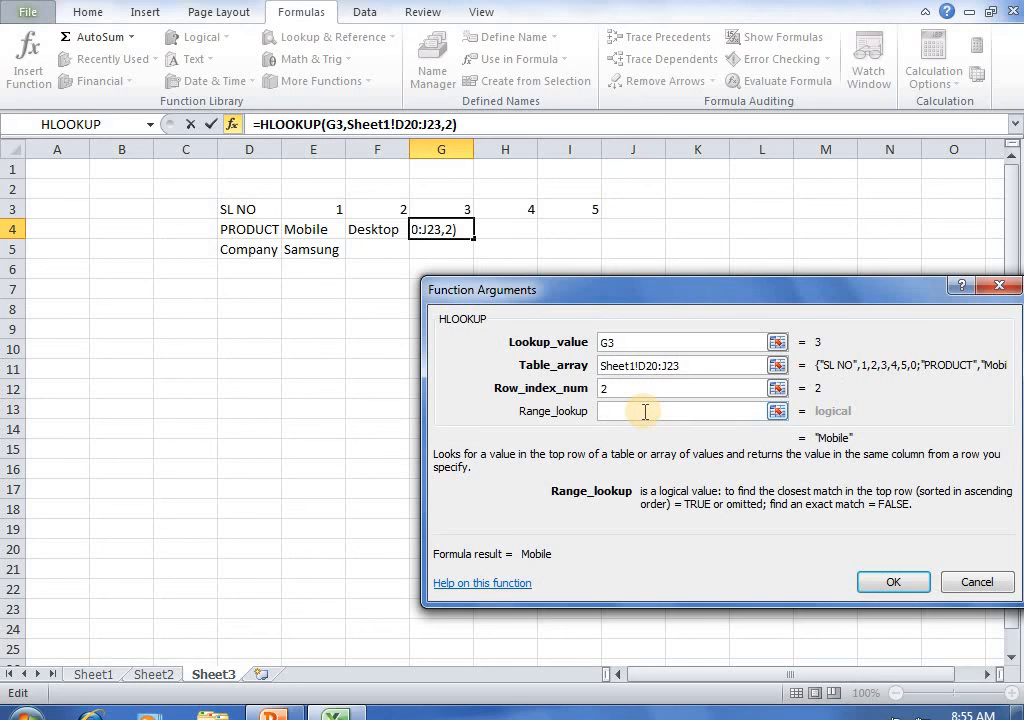
{"action": "type", "text": "0"}
{"action": "left_click", "coordinate": [885, 585]}
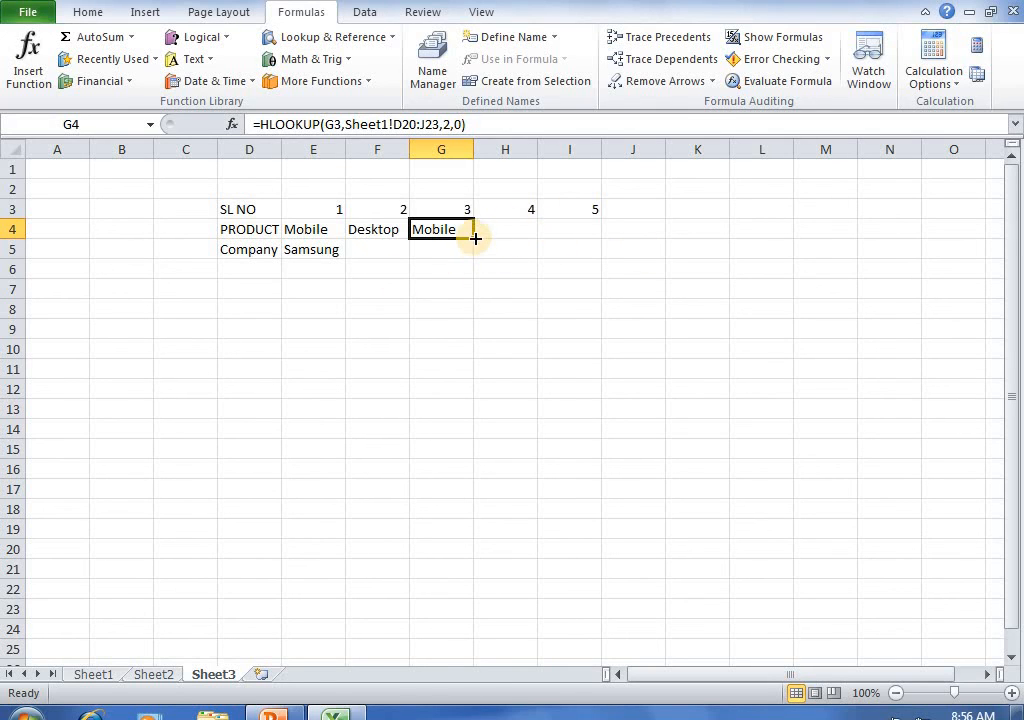
{"action": "left_click_drag", "start_coordinate": [475, 238], "coordinate": [590, 242]}
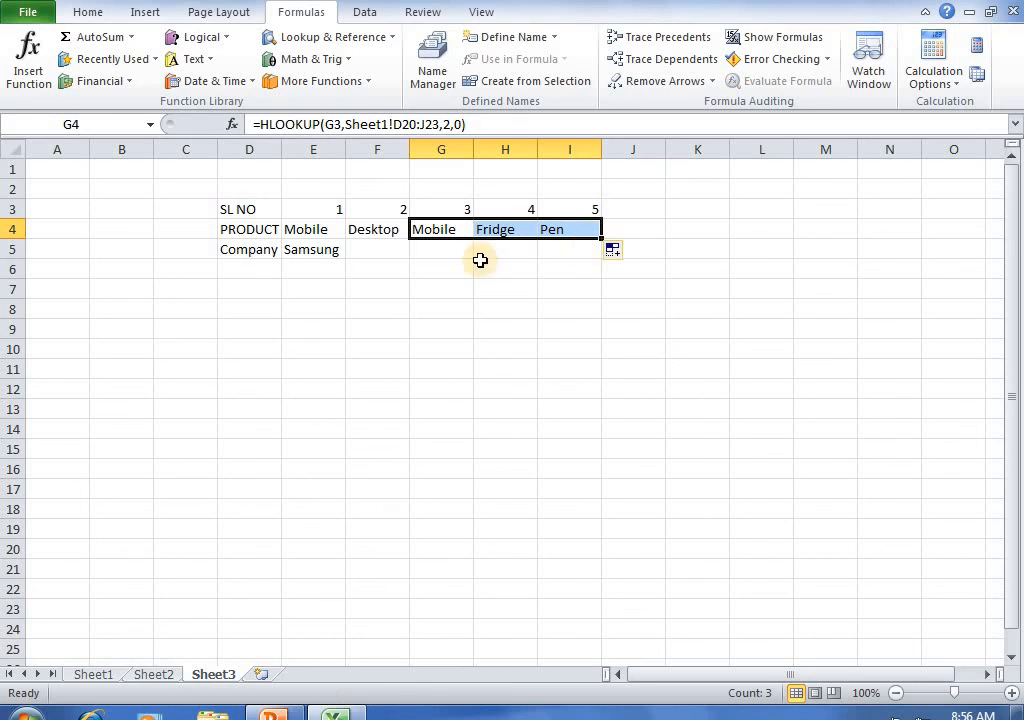
Fill the company cells F5, G5, H5 and I5 by copying each product formula in F4:I4 down one row.
{"action": "left_click", "coordinate": [380, 234]}
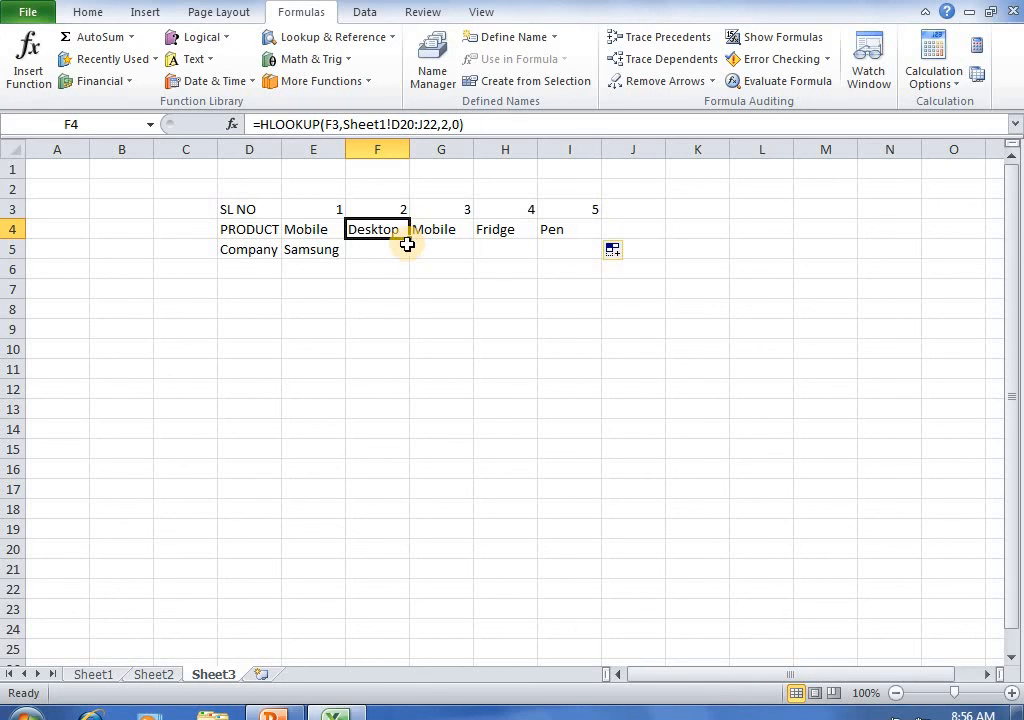
{"action": "left_click_drag", "start_coordinate": [408, 240], "coordinate": [408, 258]}
{"action": "left_click", "coordinate": [458, 230]}
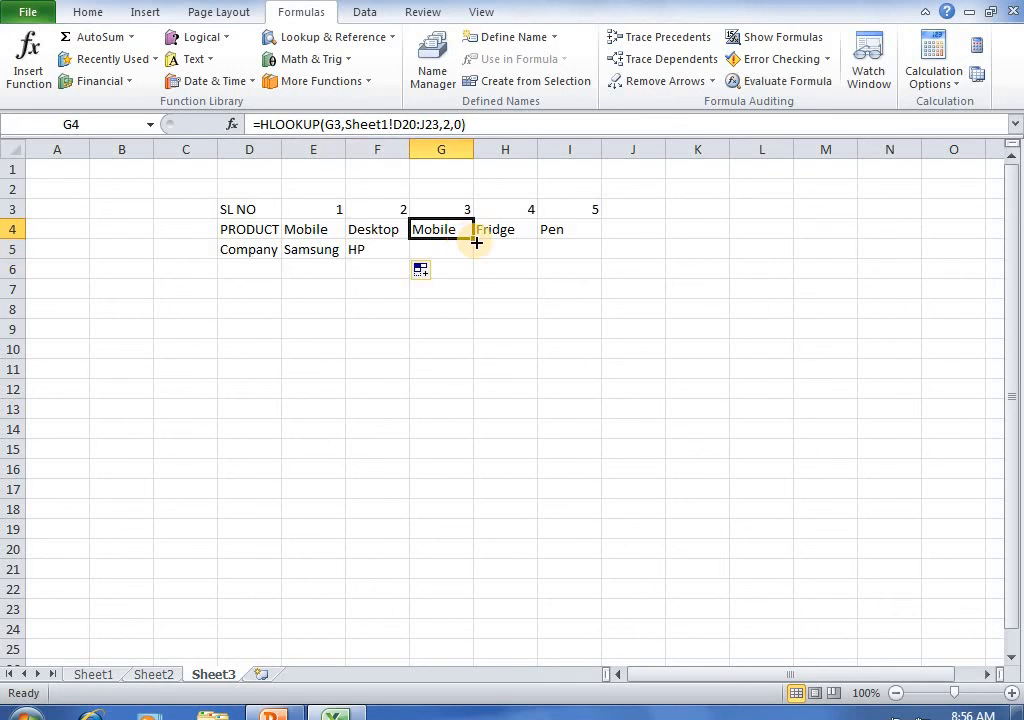
{"action": "left_click_drag", "start_coordinate": [476, 240], "coordinate": [468, 260]}
{"action": "left_click", "coordinate": [505, 231]}
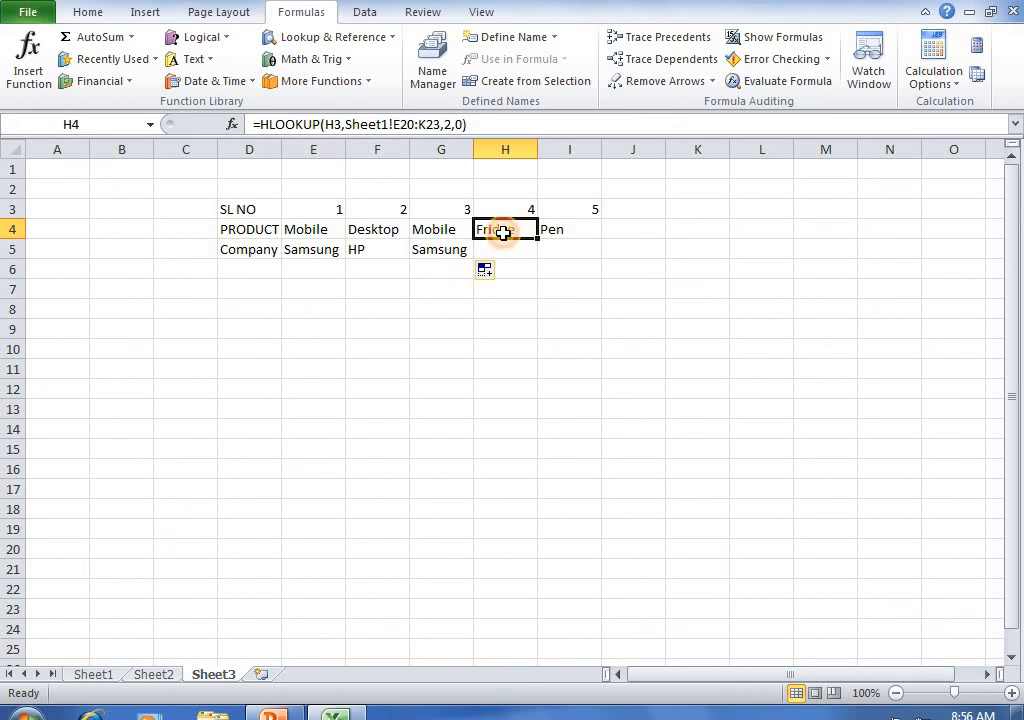
{"action": "left_click_drag", "start_coordinate": [536, 242], "coordinate": [536, 258]}
{"action": "left_click", "coordinate": [555, 231]}
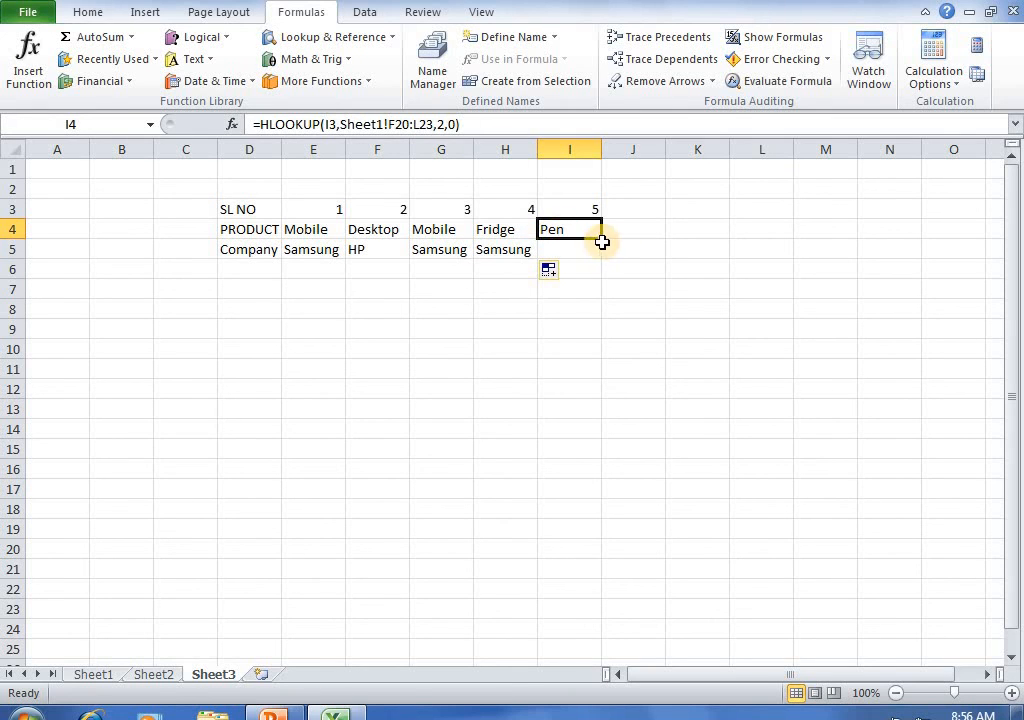
{"action": "left_click_drag", "start_coordinate": [602, 242], "coordinate": [595, 266]}
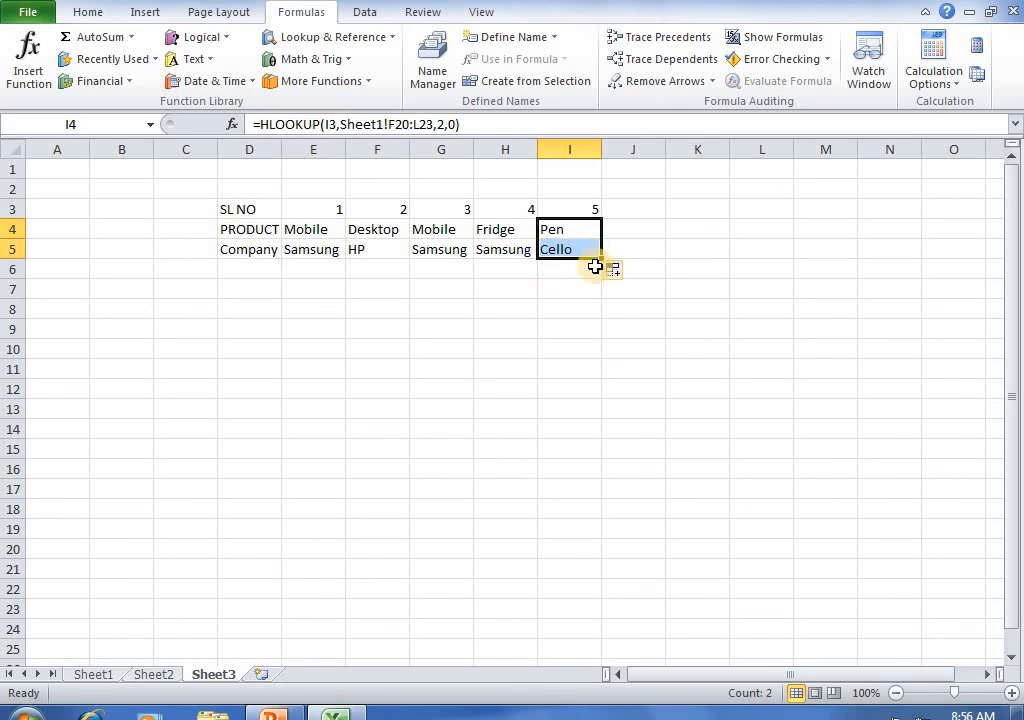